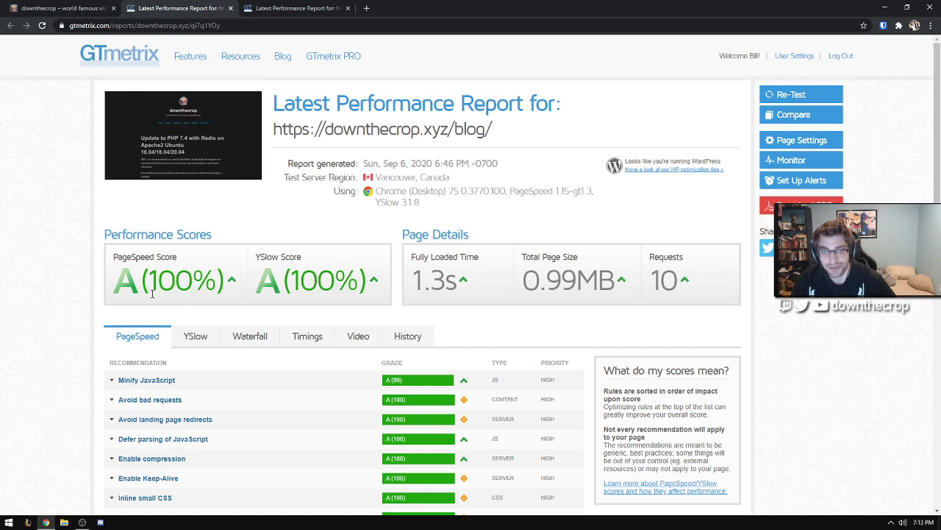
Step: Highlight the blog's 100% PageSpeed and YSlow scores, then check downthecrop.xyz's two non-cookie-free components
left_click_drag(142, 293, 214, 280)
left_click_drag(288, 283, 360, 280)
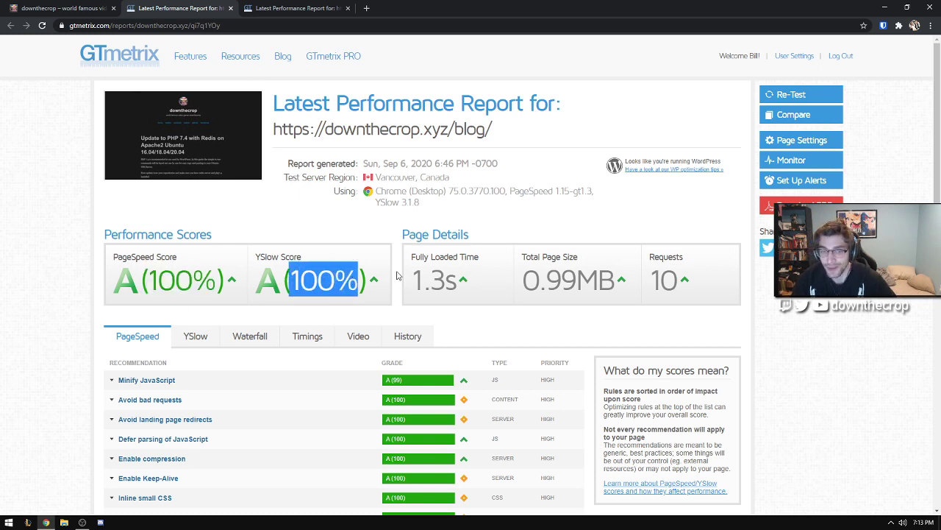
left_click(294, 8)
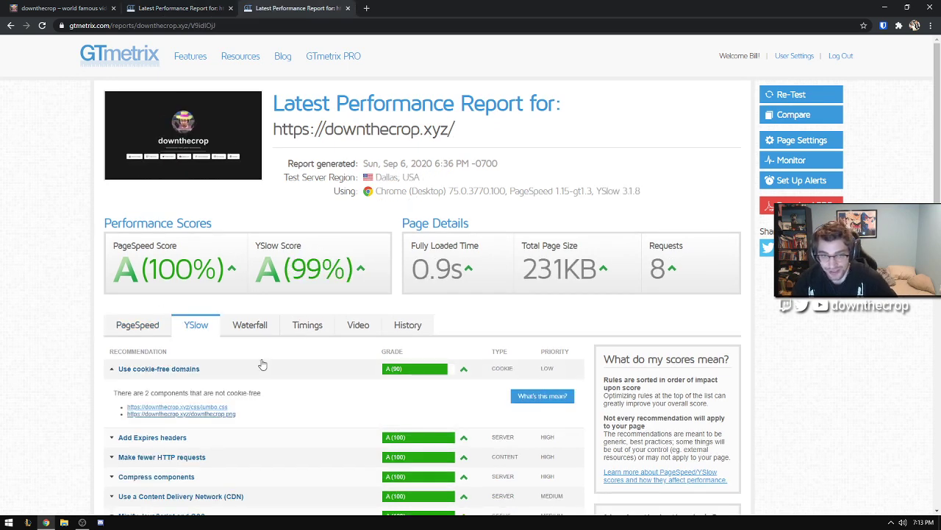
scroll(220, 339, "down", 2)
left_click_drag(268, 339, 107, 297)
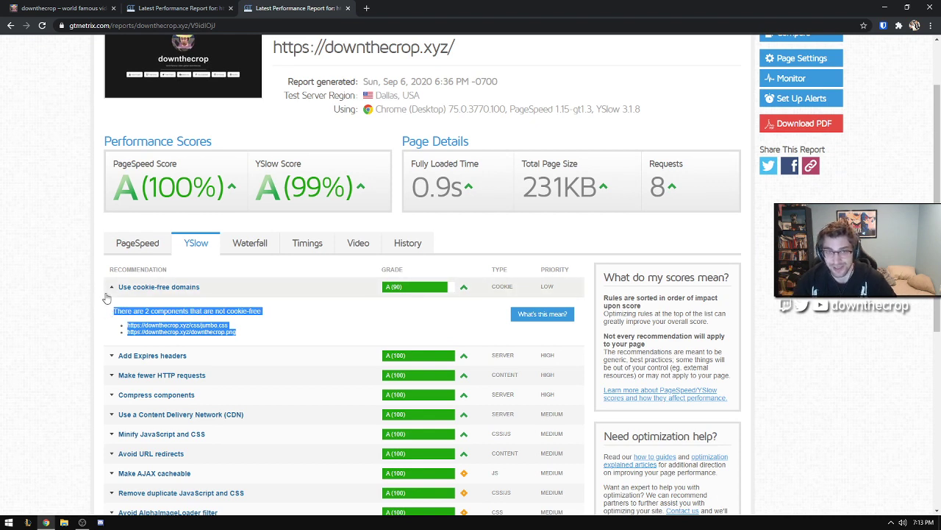
left_click(290, 333)
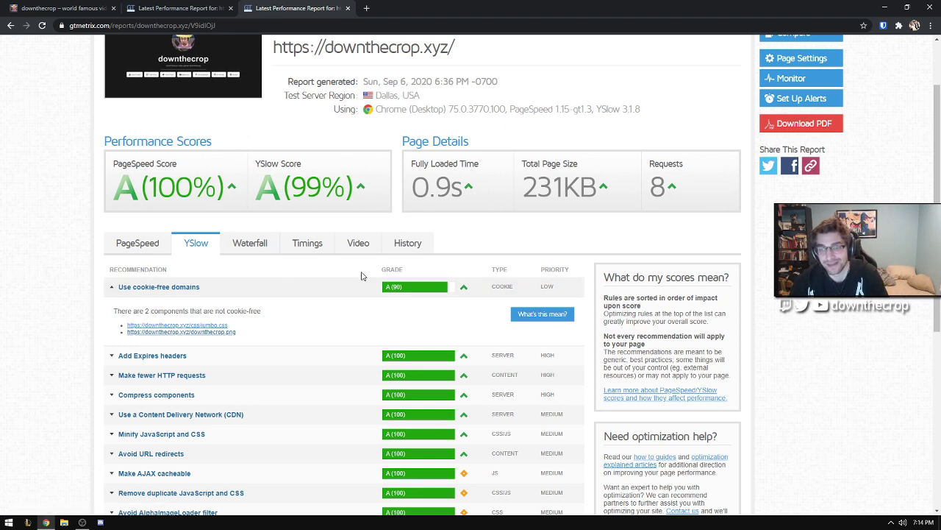
Step: Back on the /blog/ report, check YSlow, then expand the Minify JavaScript PageSpeed details
left_click(177, 8)
left_click_drag(370, 302, 234, 276)
left_click(189, 271)
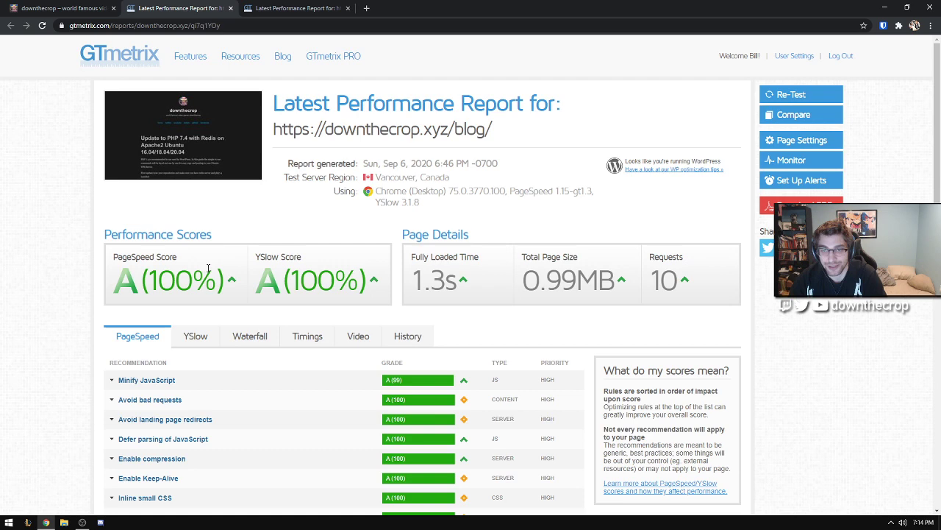
scroll(221, 273, "down", 1)
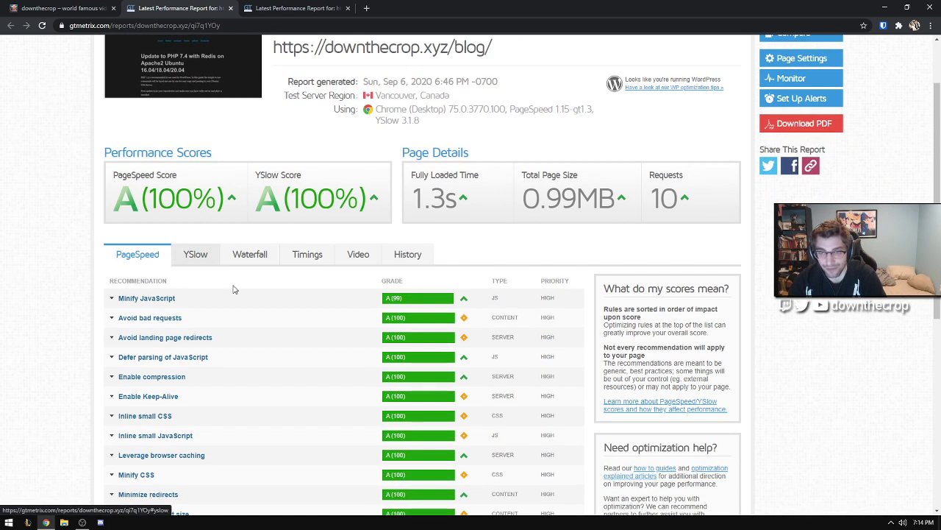
left_click(195, 253)
left_click(154, 255)
left_click(170, 299)
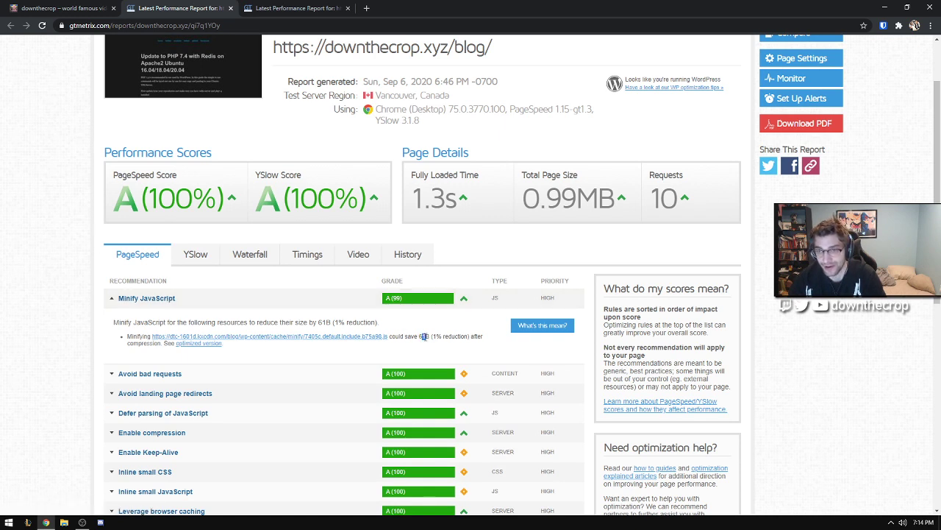
mouse_move(560, 327)
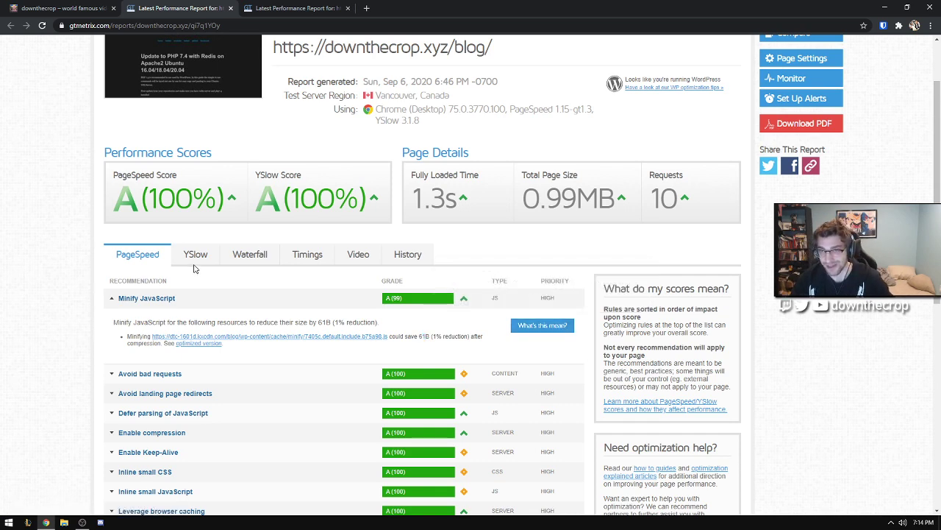
scroll(197, 269, "up", 1)
Step: Browse the blog's front page posts, briefly highlighting a code block
left_click(36, 8)
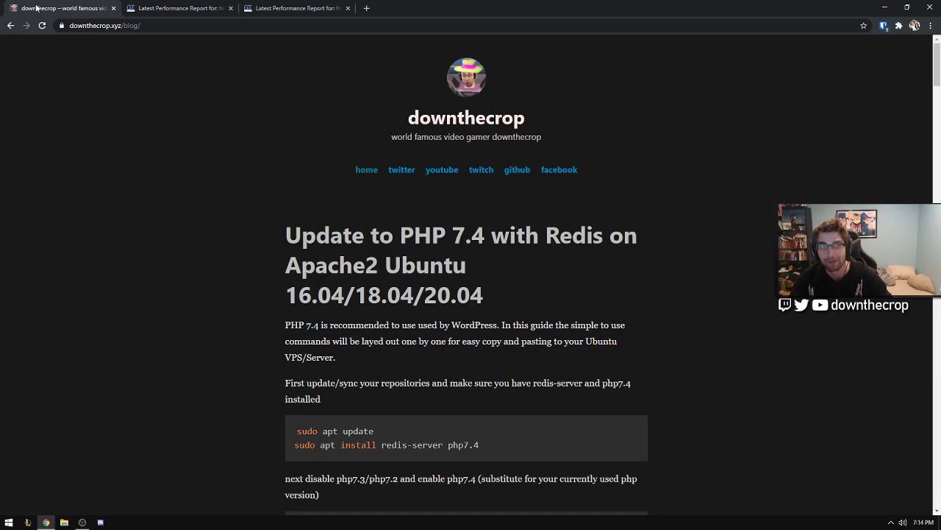
scroll(272, 235, "down", 15)
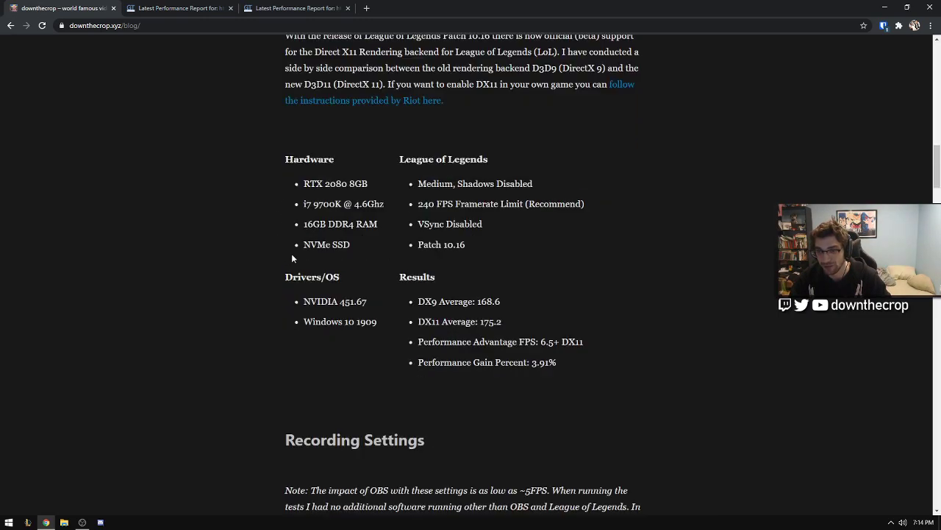
scroll(358, 348, "up", 20)
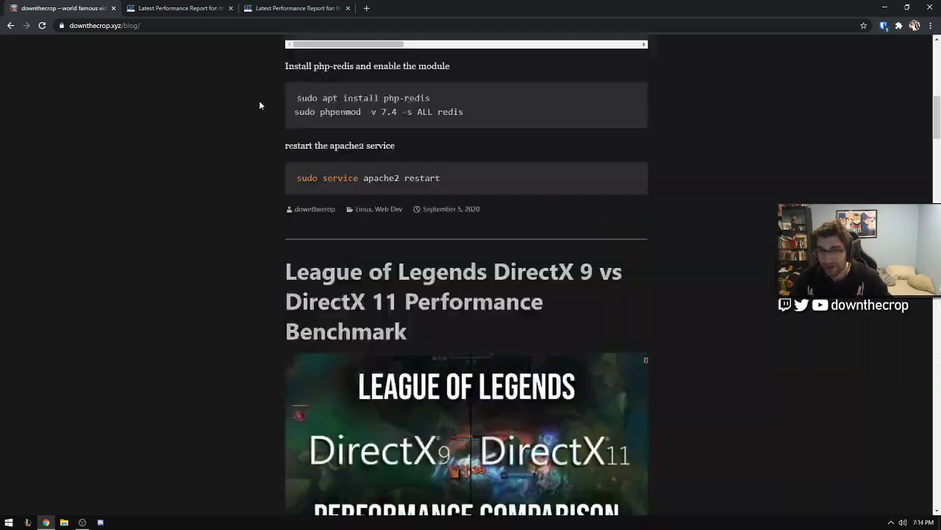
scroll(252, 132, "down", 15)
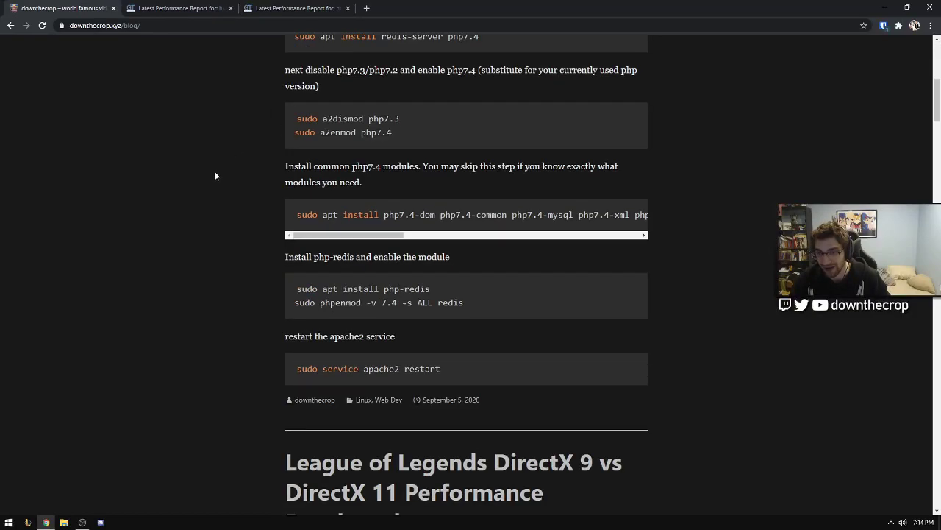
scroll(158, 234, "up", 10)
scroll(171, 247, "down", 6)
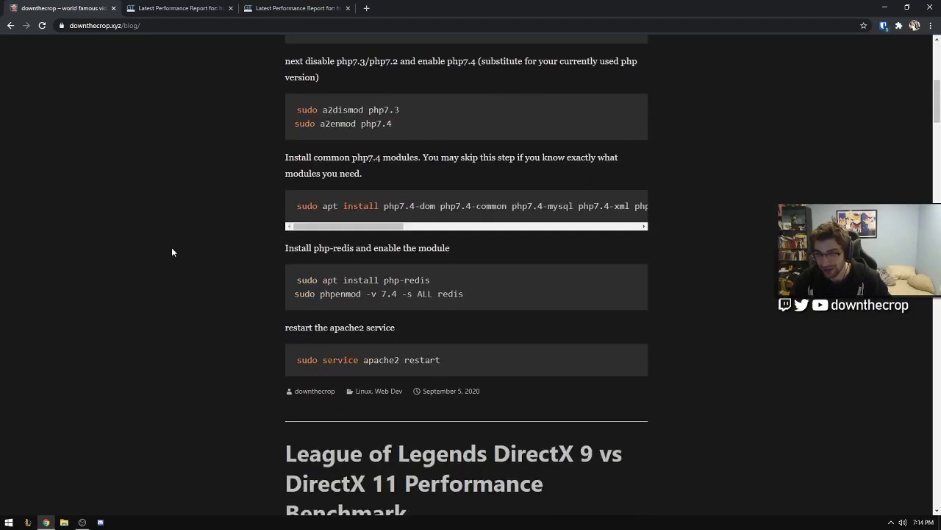
scroll(190, 200, "up", 7)
scroll(433, 172, "down", 3)
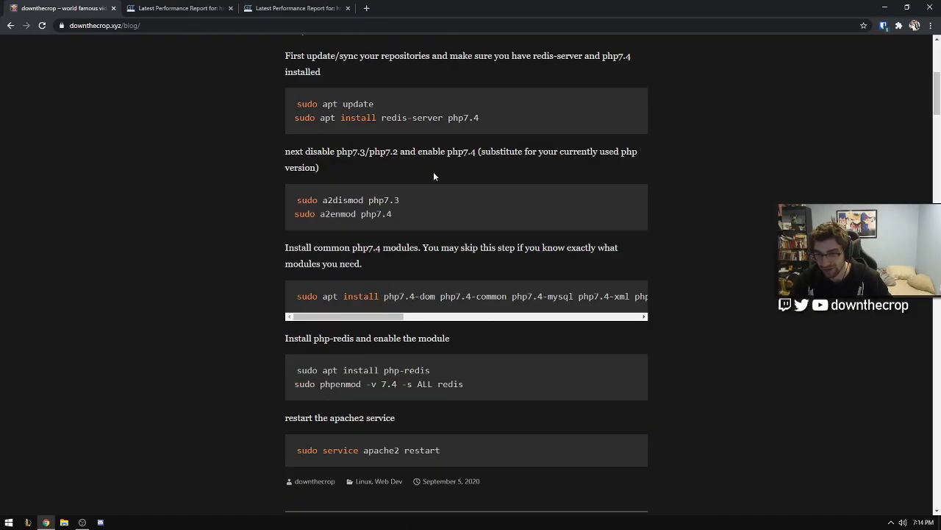
scroll(499, 329, "up", 3)
left_click_drag(480, 364, 298, 343)
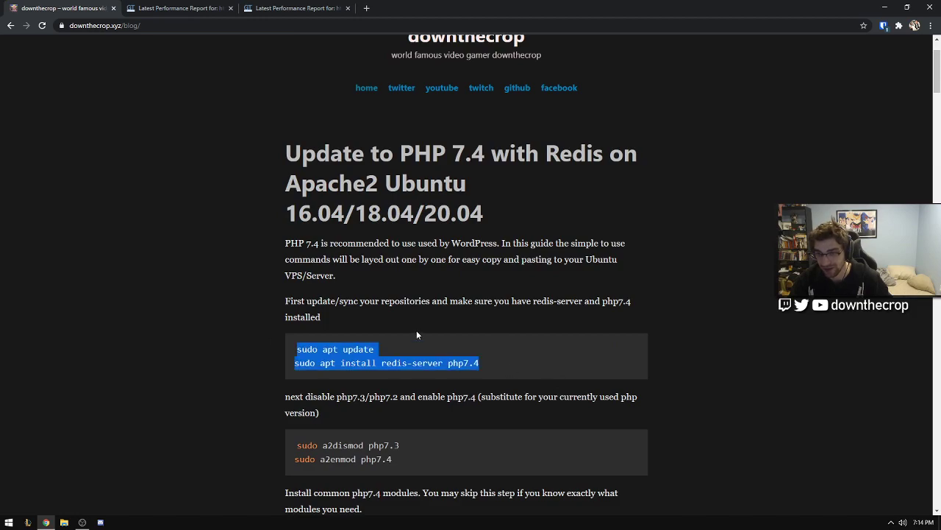
left_click(560, 324)
Step: Scroll the post list to the League of Legends DirectX 9 vs DirectX 11 Performance Benchmark post
scroll(334, 314, "down", 10)
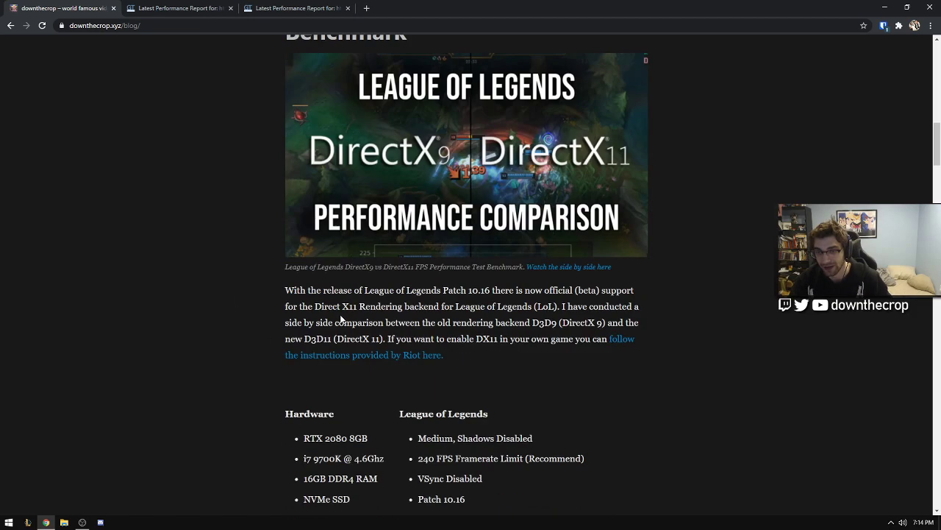
scroll(336, 319, "down", 7)
scroll(336, 318, "up", 4)
scroll(211, 315, "down", 10)
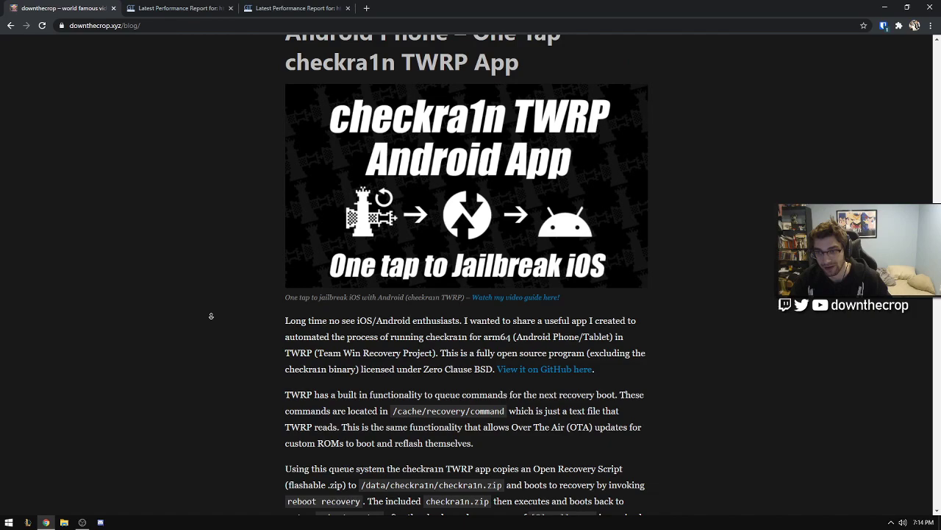
scroll(231, 128, "up", 20)
scroll(223, 227, "down", 13)
scroll(273, 231, "up", 2)
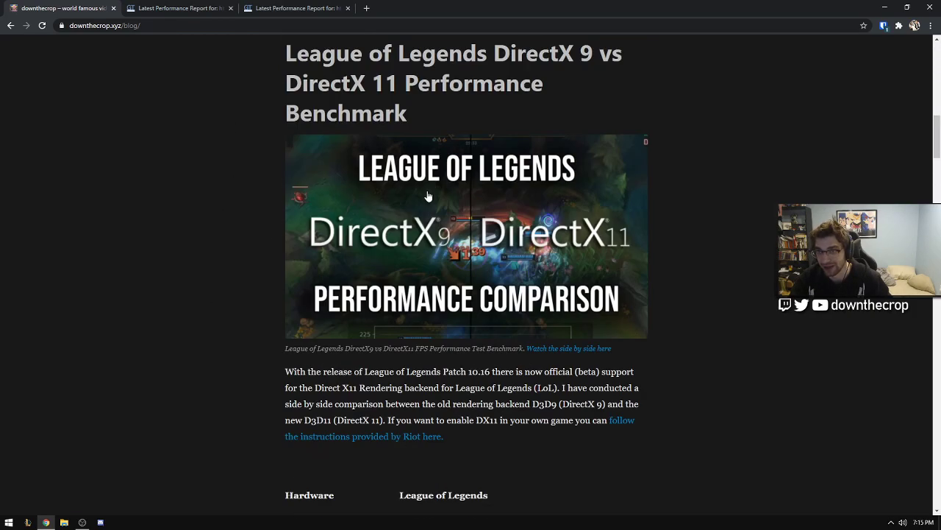
scroll(428, 184, "up", 1)
left_click(429, 140)
scroll(456, 243, "down", 15)
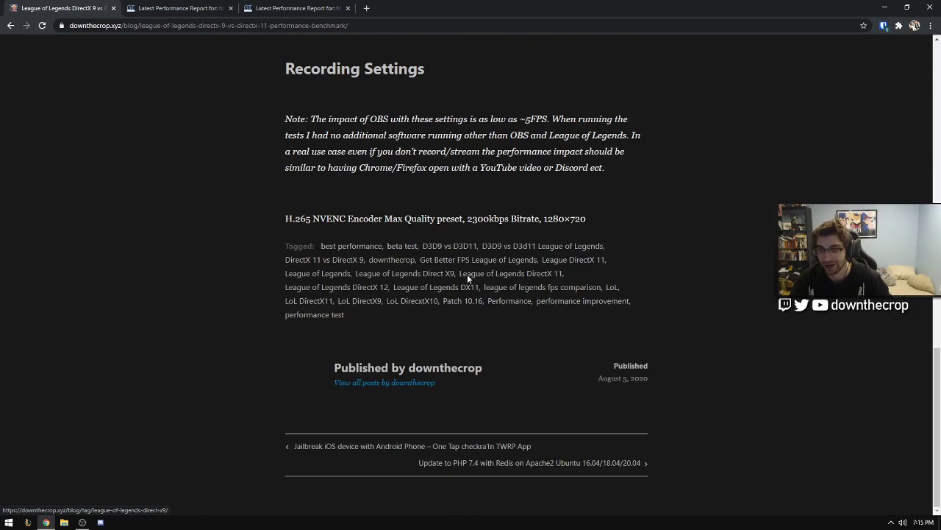
scroll(739, 290, "up", 15)
scroll(728, 331, "down", 15)
scroll(673, 236, "up", 15)
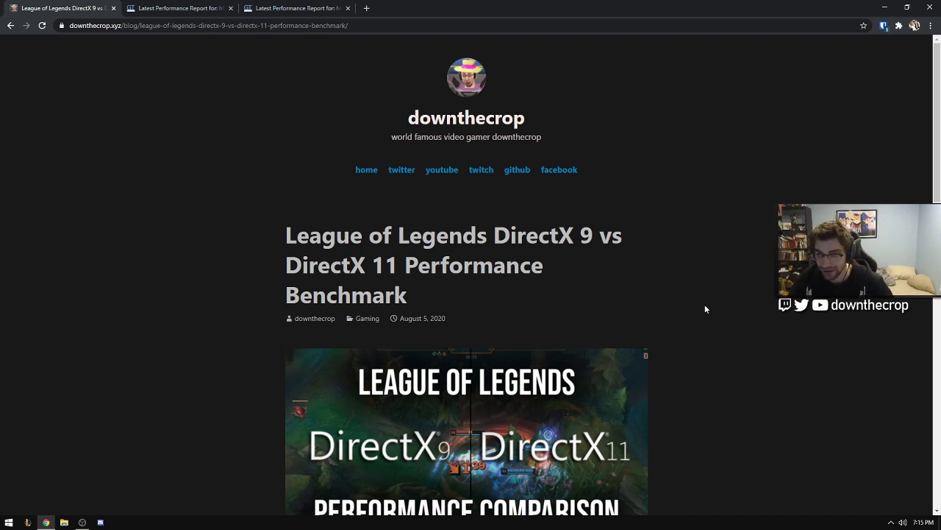
scroll(652, 309, "down", 2)
scroll(651, 309, "up", 2)
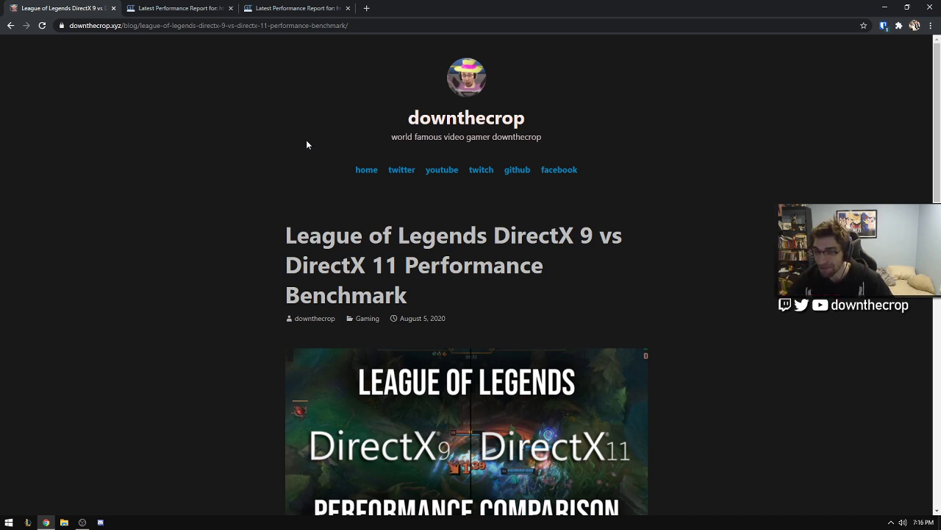
Step: Replace the post path with wp-admin to load the blog's admin login
left_click_drag(348, 25, 140, 55)
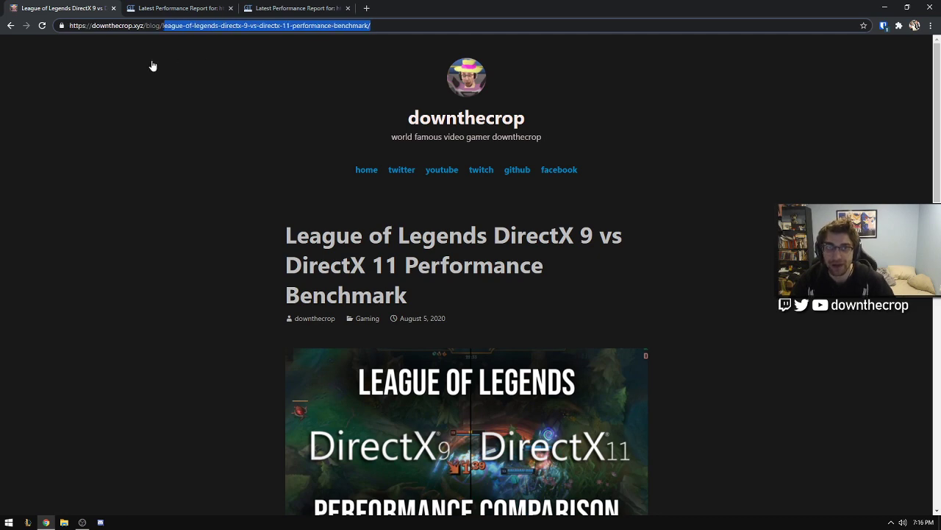
key("BackSpace")
type("wp-admin")
key("Return")
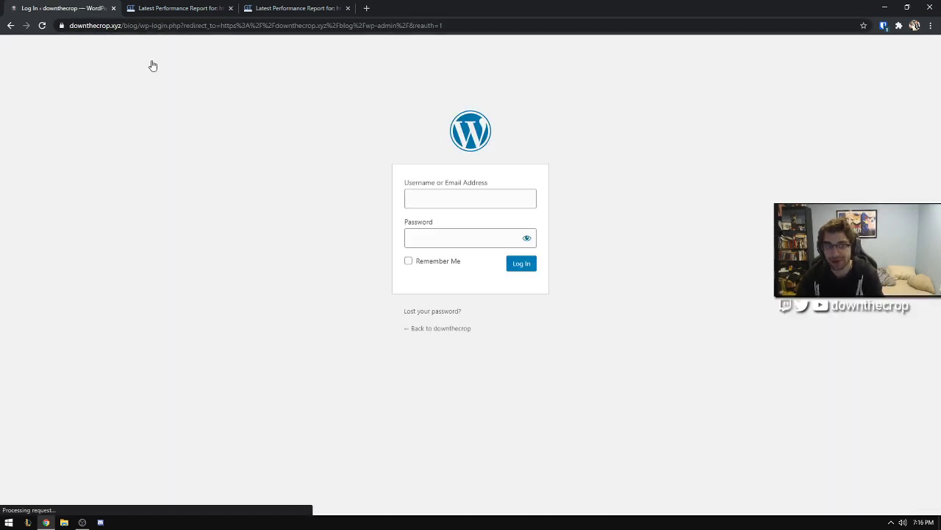
Step: Sign in with the saved Bitwarden login, open Plugins, then return to the downthecrop.xyz GTmetrix report
left_click(884, 26)
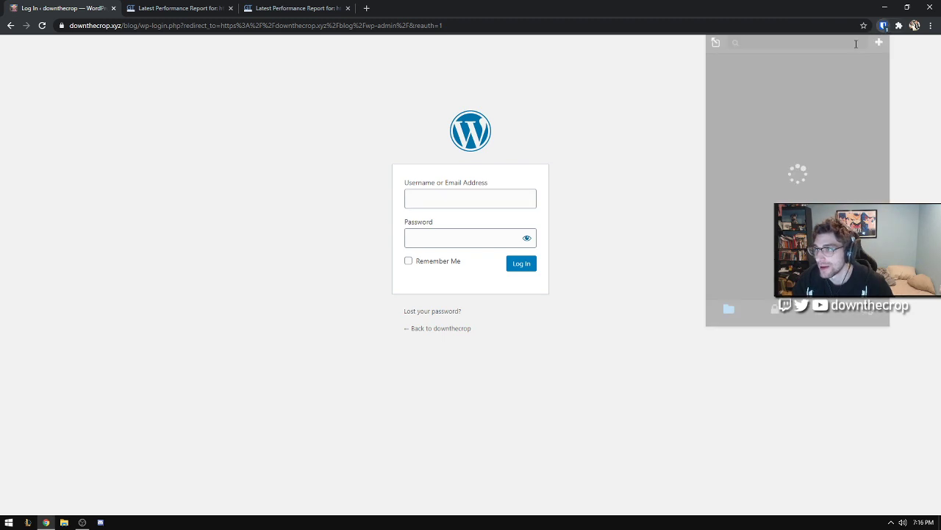
left_click(802, 80)
left_click(521, 263)
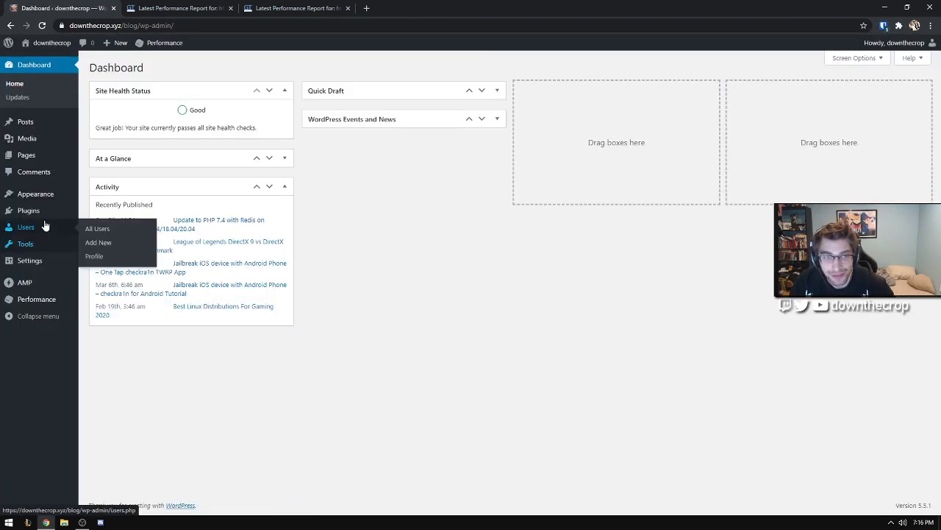
left_click(39, 210)
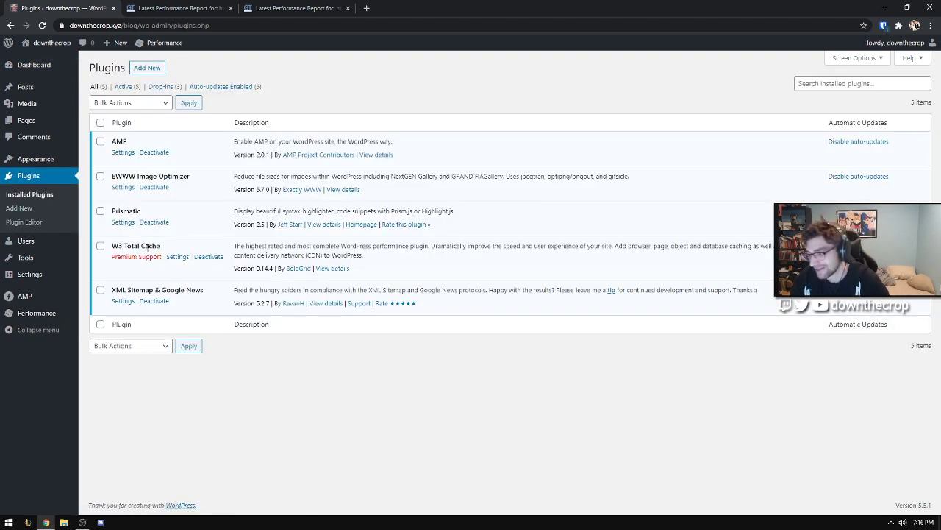
left_click(298, 8)
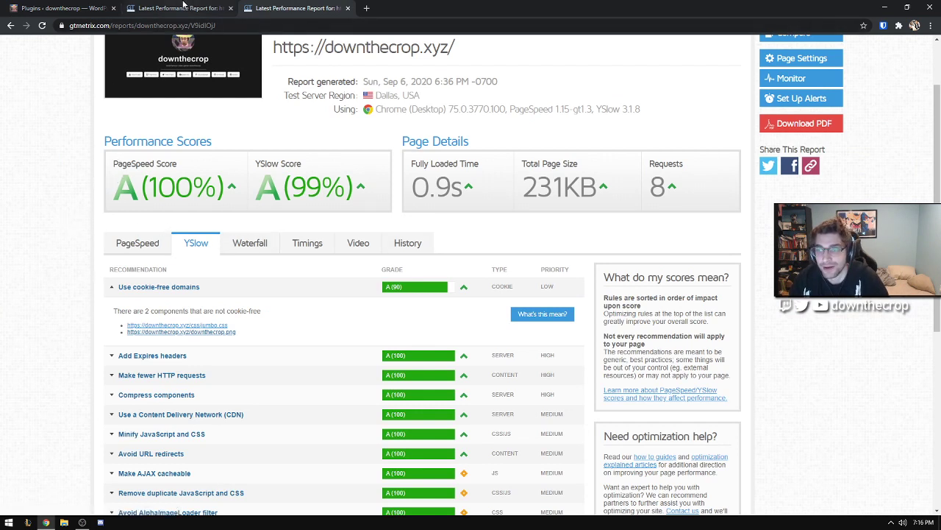
Step: Review downthecrop.xyz's PageSpeed recommendations and the /blog/ report, then go back to the WordPress Plugins list
left_click(133, 243)
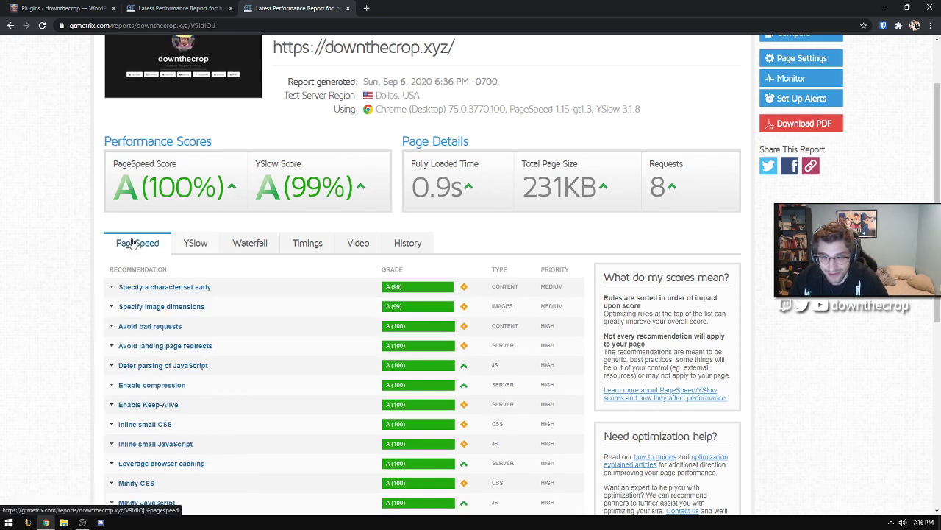
scroll(133, 244, "up", 2)
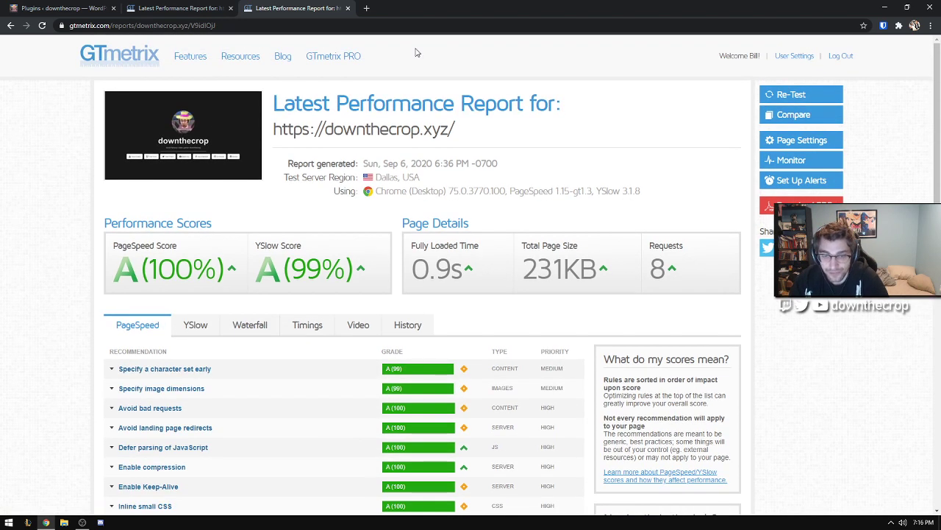
left_click(147, 8)
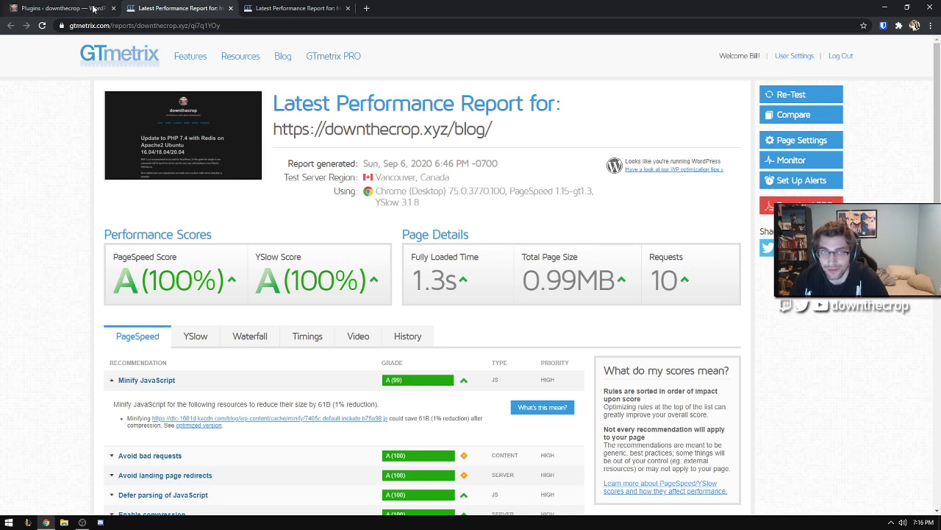
left_click(93, 7)
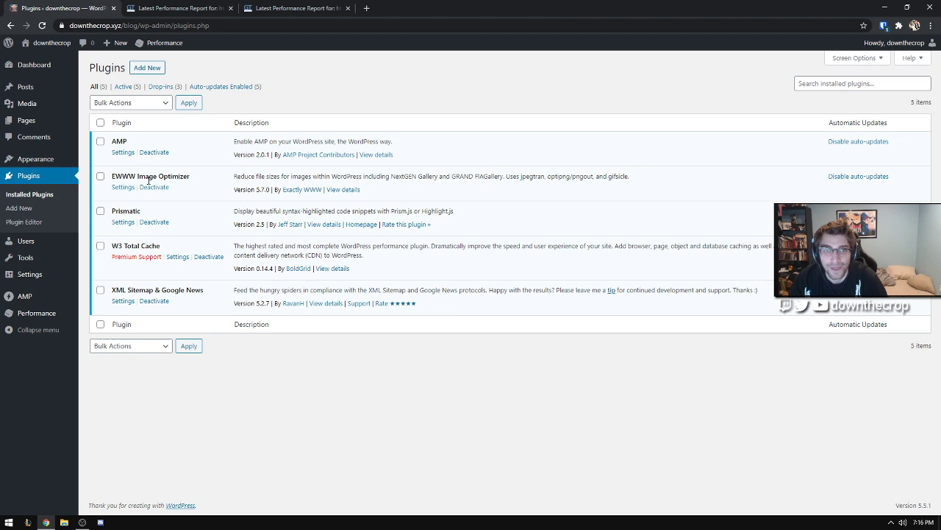
left_click_drag(193, 176, 109, 181)
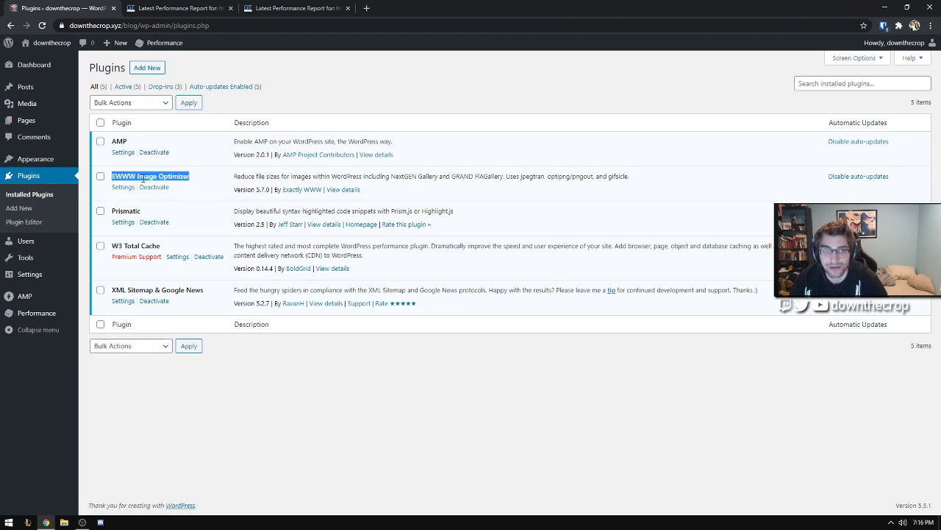
left_click(170, 176)
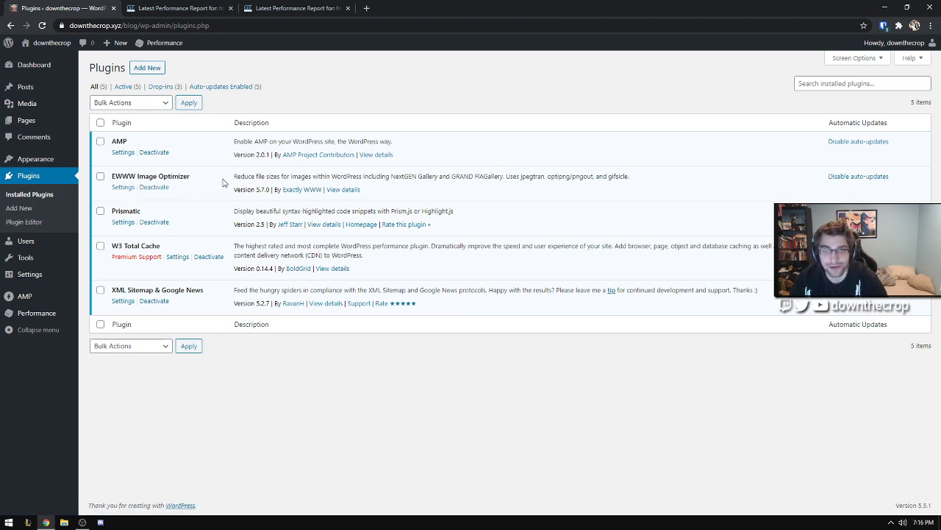
middle_click(350, 190)
left_click(143, 8)
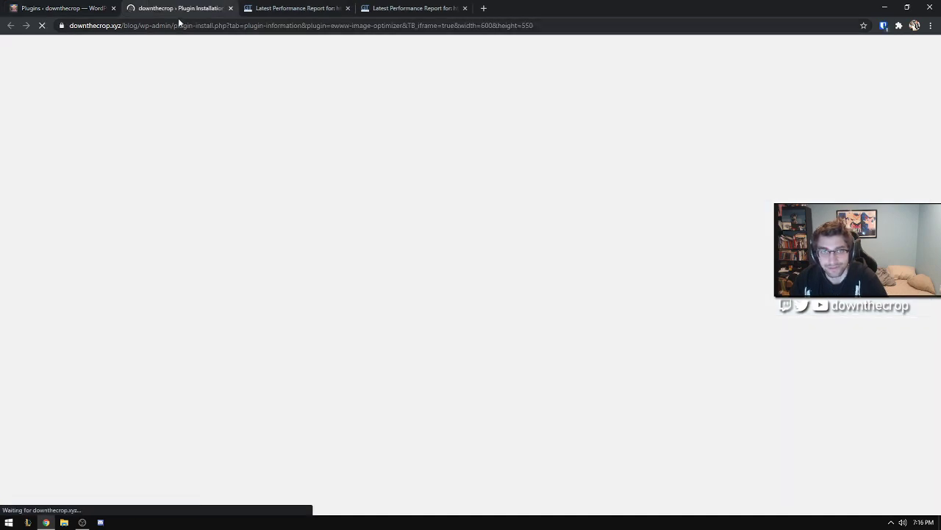
scroll(279, 210, "down", 1)
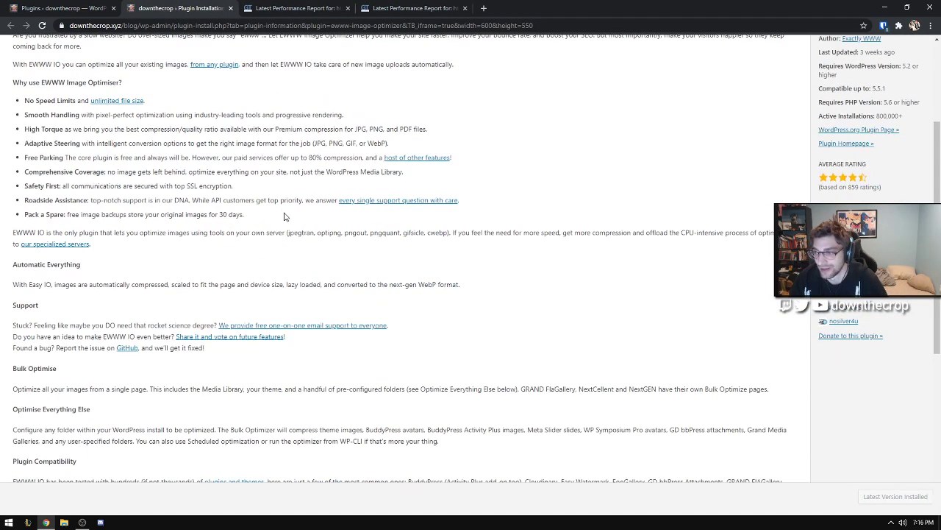
scroll(279, 210, "up", 1)
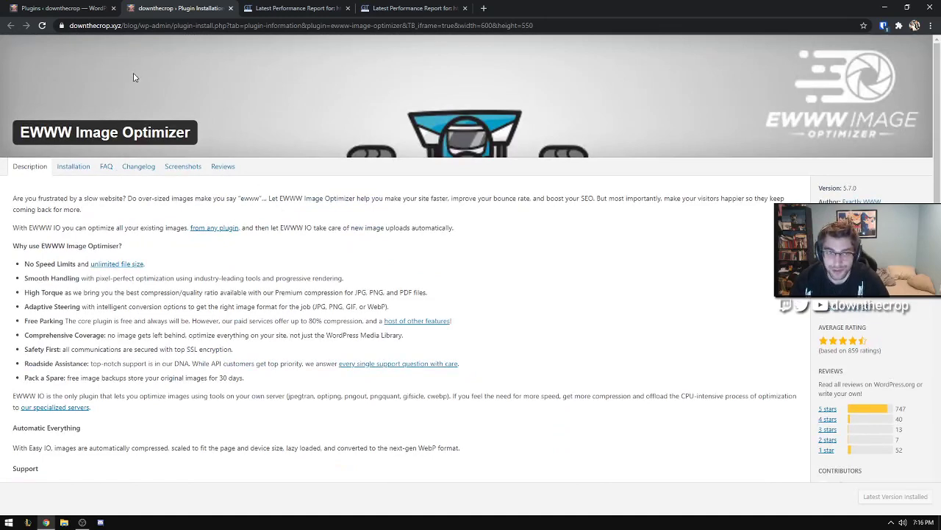
middle_click(173, 6)
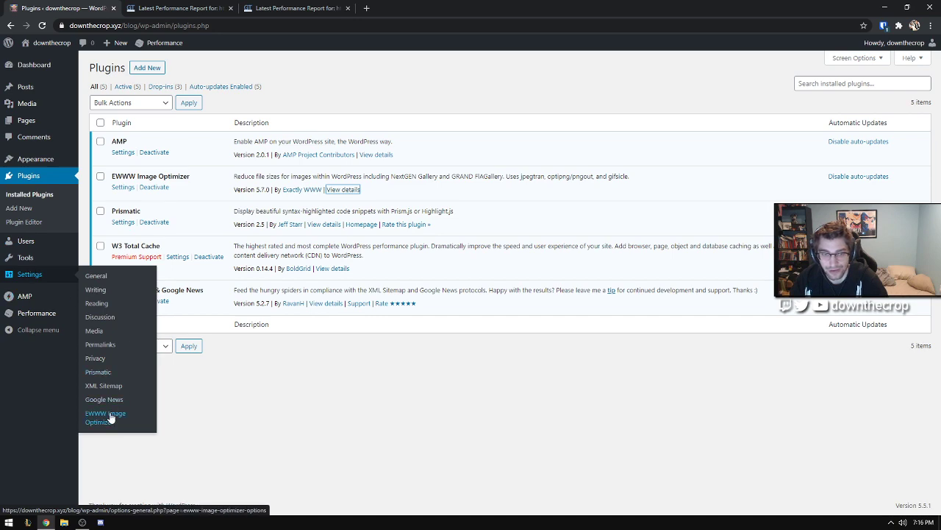
left_click(105, 417)
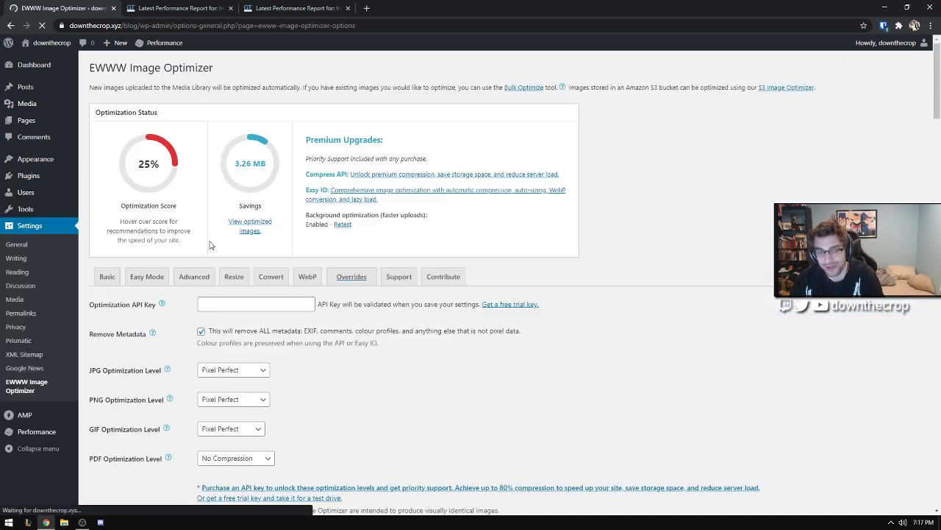
scroll(210, 245, "down", 1)
scroll(196, 239, "down", 1)
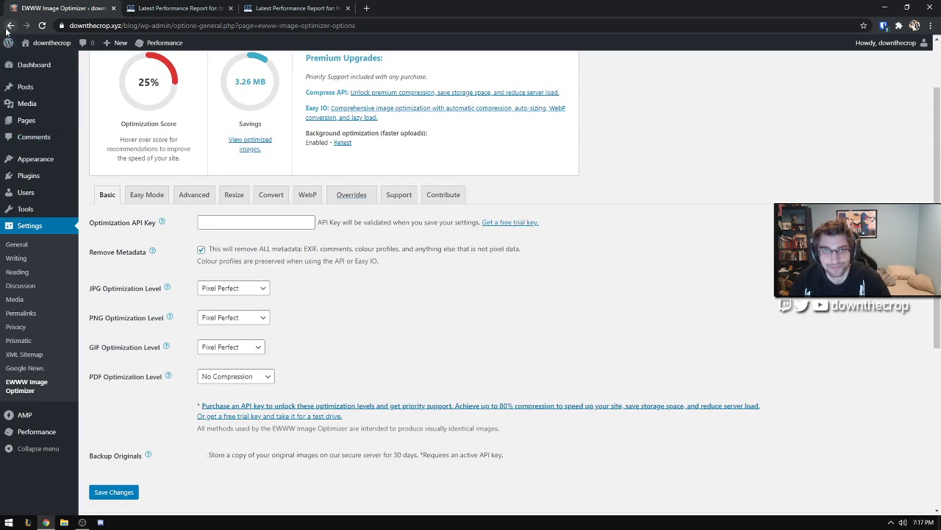
left_click(9, 25)
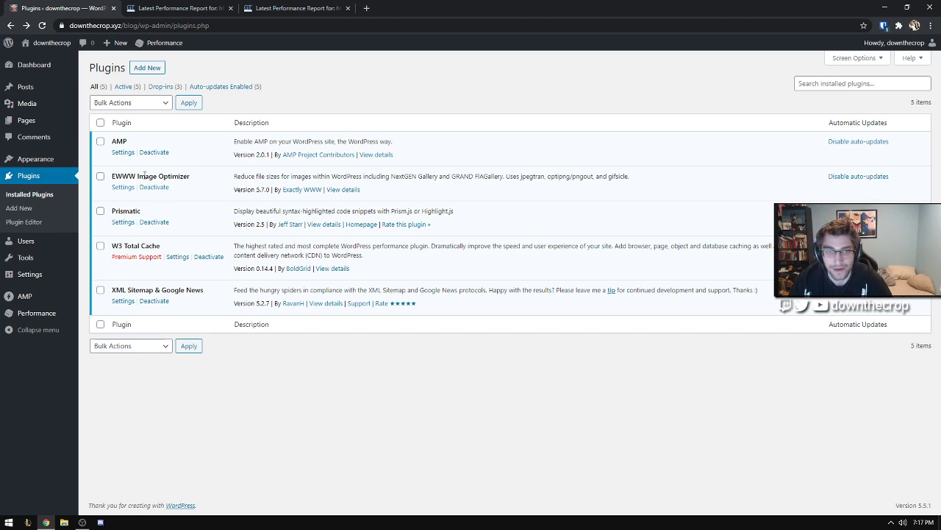
double_click(150, 211)
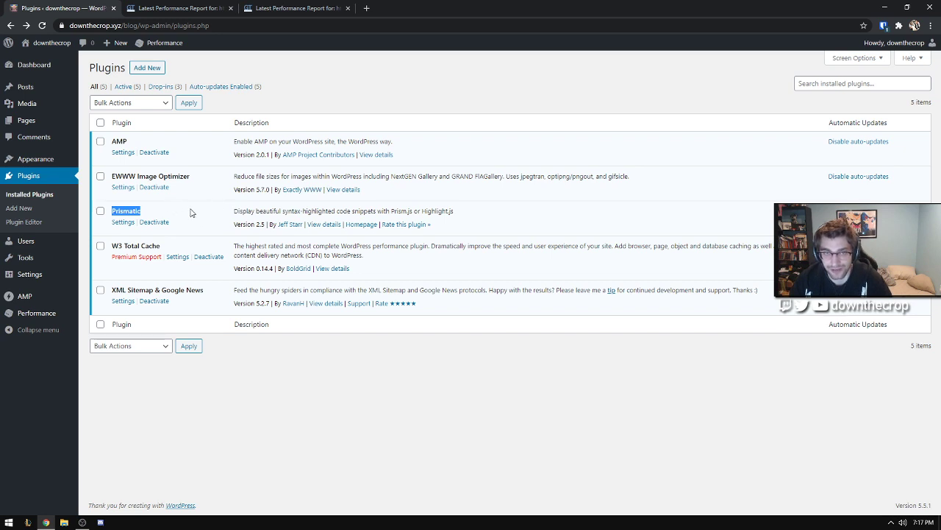
left_click(259, 209)
left_click_drag(170, 248, 99, 254)
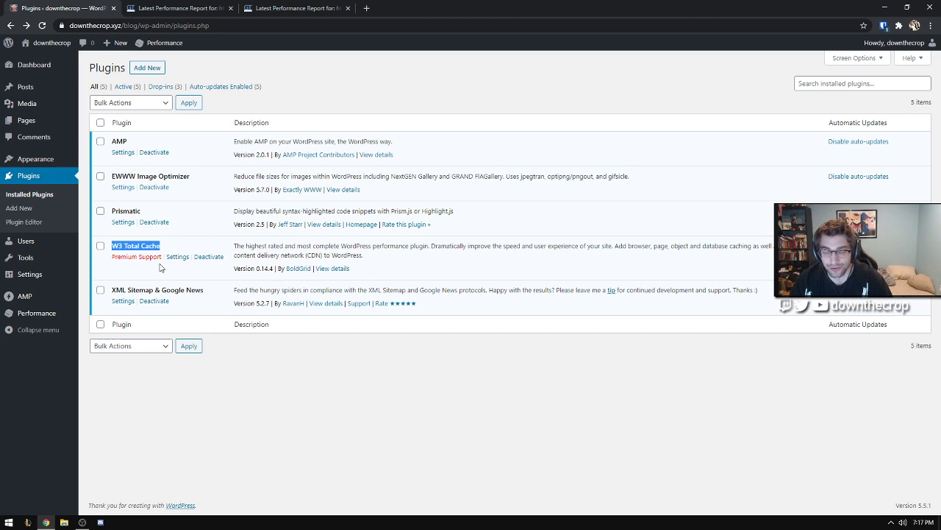
mouse_move(52, 312)
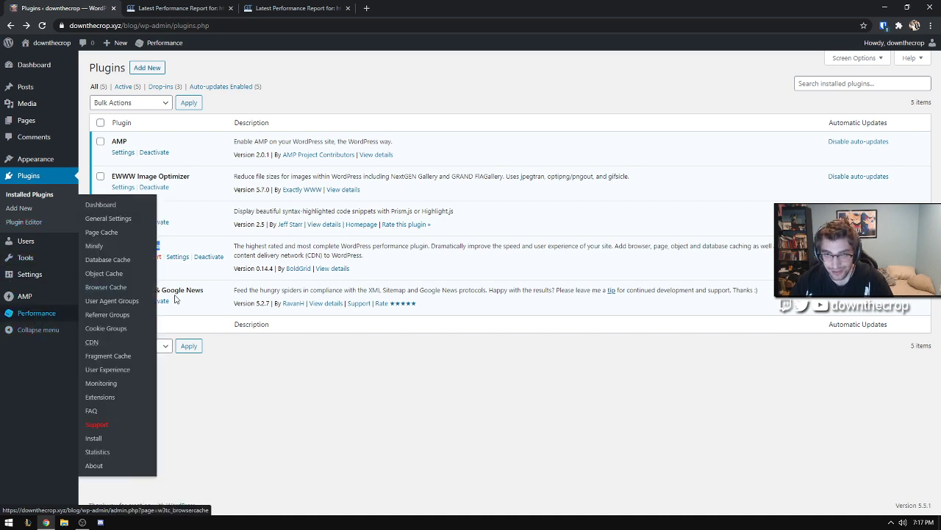
Step: Open W3 Total Cache's General Settings and review Page Cache, Minify and Redis Database Cache
triple_click(136, 246)
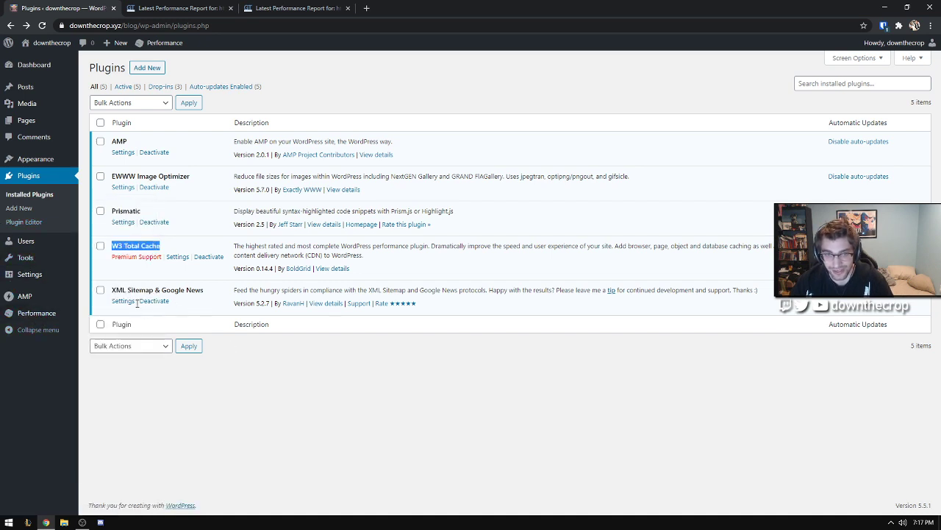
left_click(44, 313)
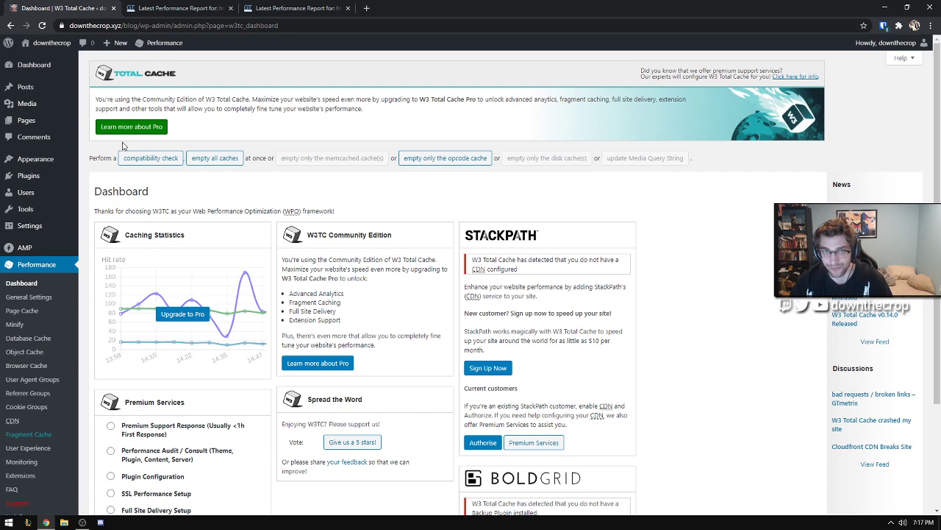
left_click(31, 300)
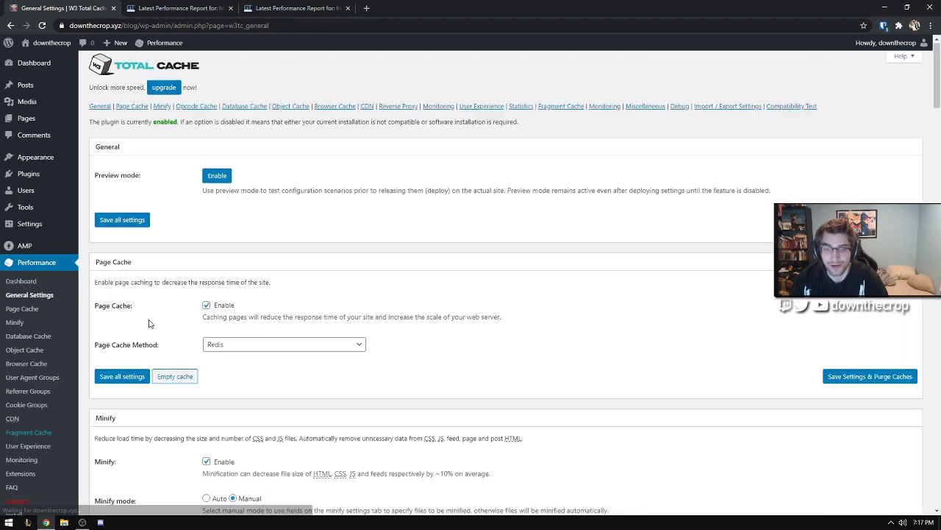
scroll(211, 276, "down", 1)
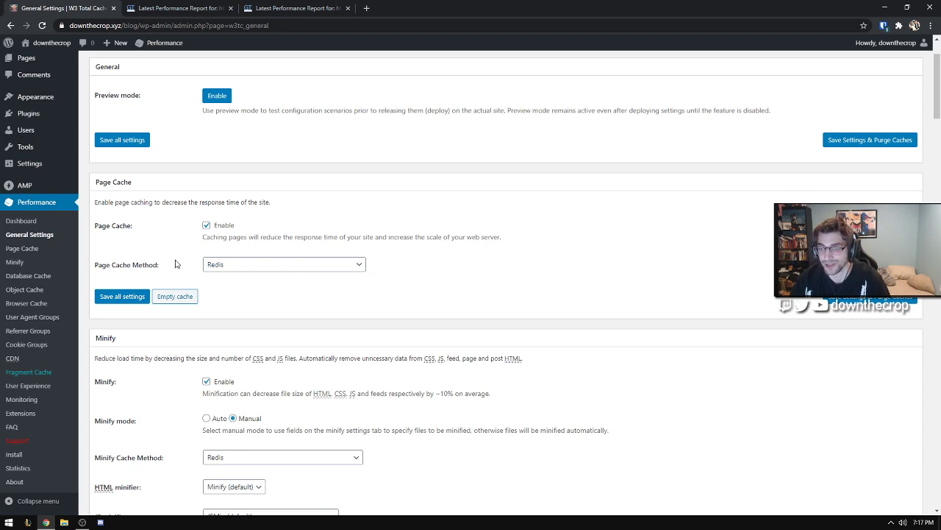
scroll(237, 228, "down", 3)
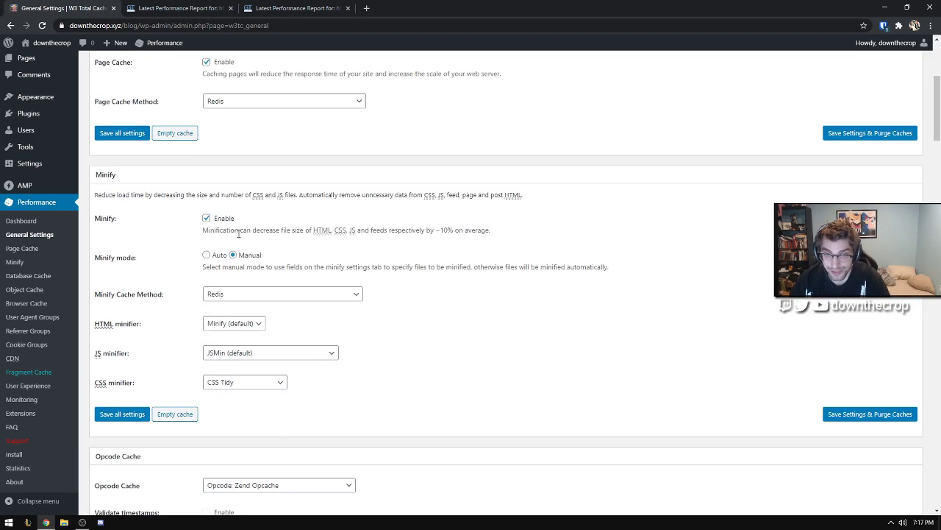
scroll(238, 232, "up", 1)
scroll(257, 239, "up", 1)
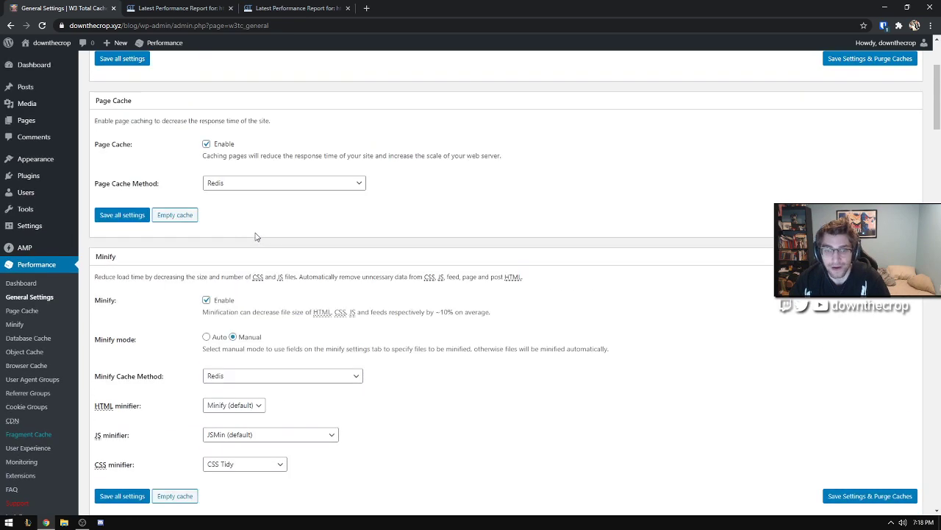
scroll(262, 245, "down", 3)
scroll(308, 298, "down", 5)
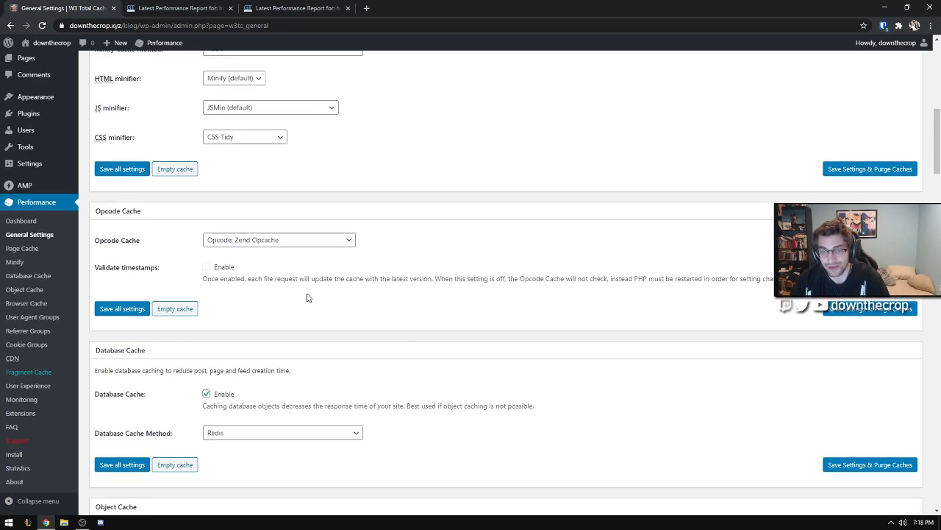
scroll(298, 287, "up", 5)
scroll(301, 282, "up", 1)
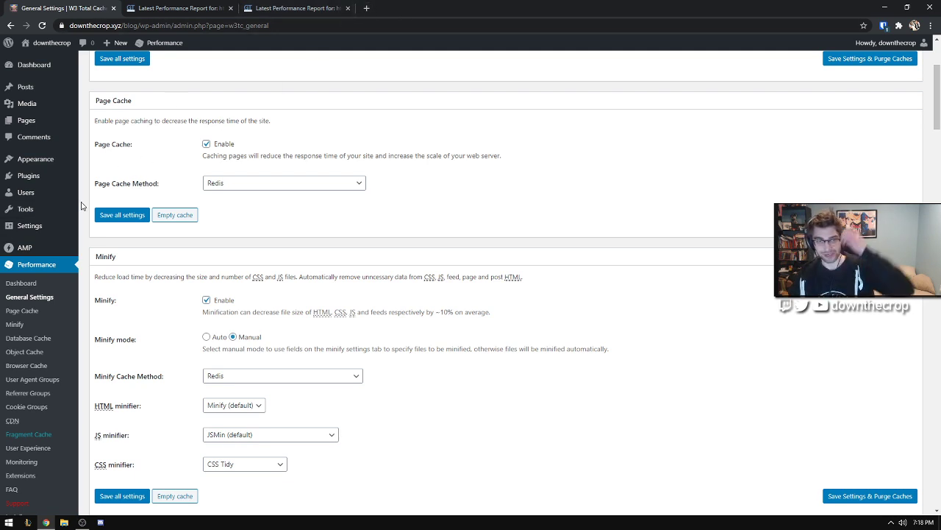
Step: Open Performance > Minify and review JS minify with 'defer' embedding and its seven managed scripts
left_click(34, 324)
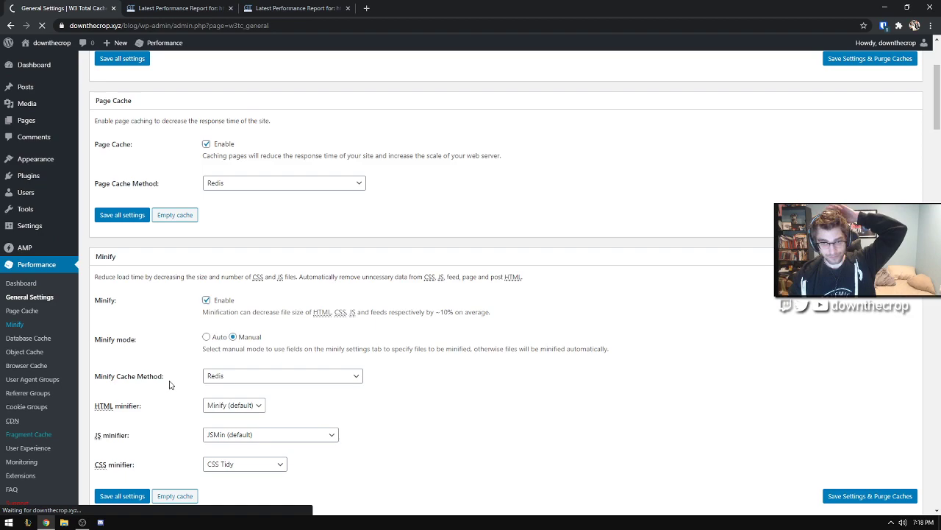
scroll(267, 298, "down", 4)
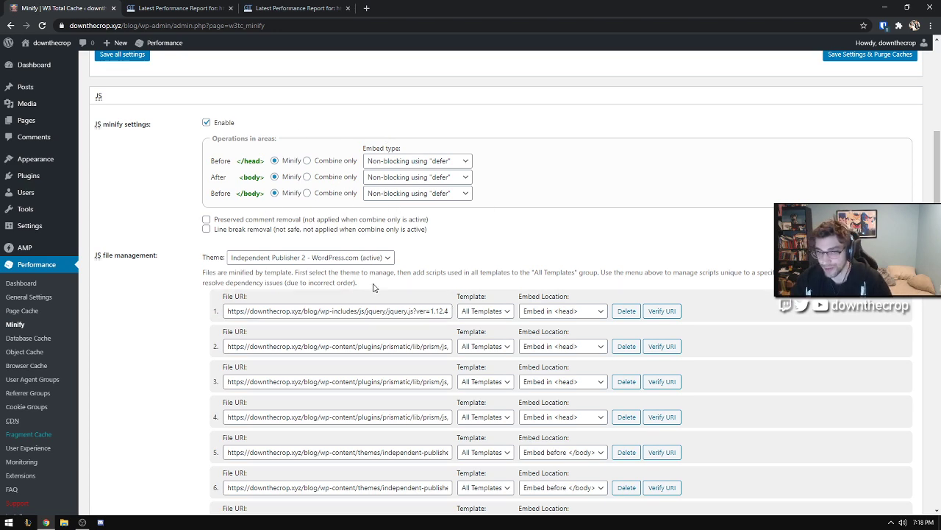
scroll(405, 290, "down", 2)
scroll(405, 289, "up", 2)
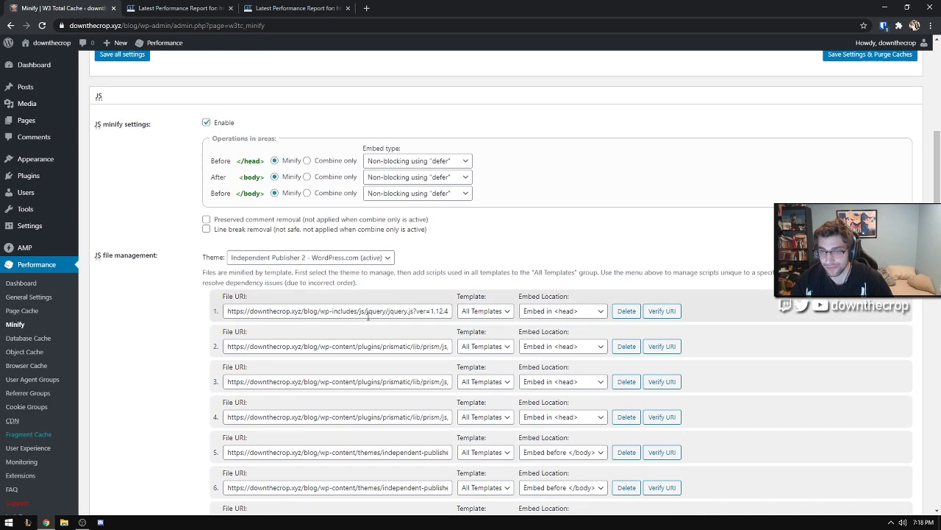
left_click_drag(356, 311, 485, 302)
left_click(123, 354)
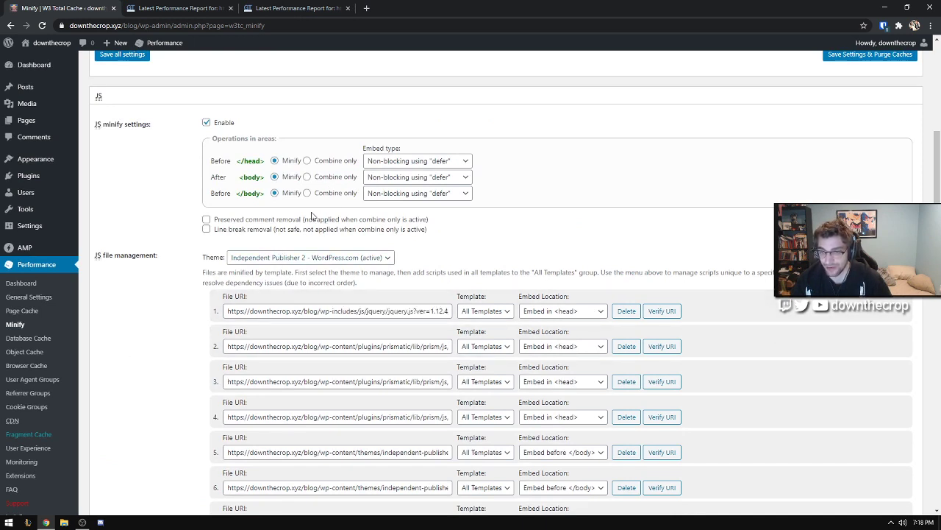
left_click_drag(312, 345, 147, 375)
left_click(147, 376)
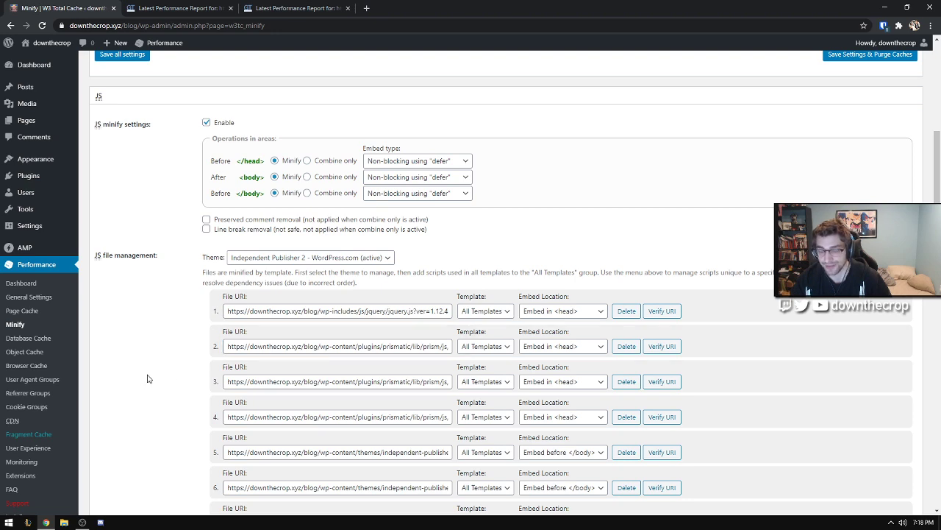
scroll(136, 329, "down", 1)
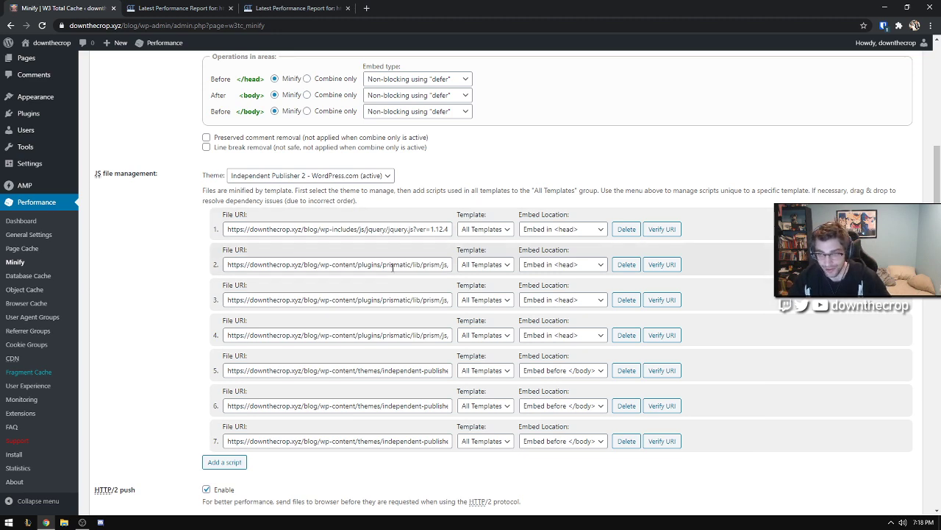
scroll(662, 269, "up", 5)
scroll(515, 265, "down", 3)
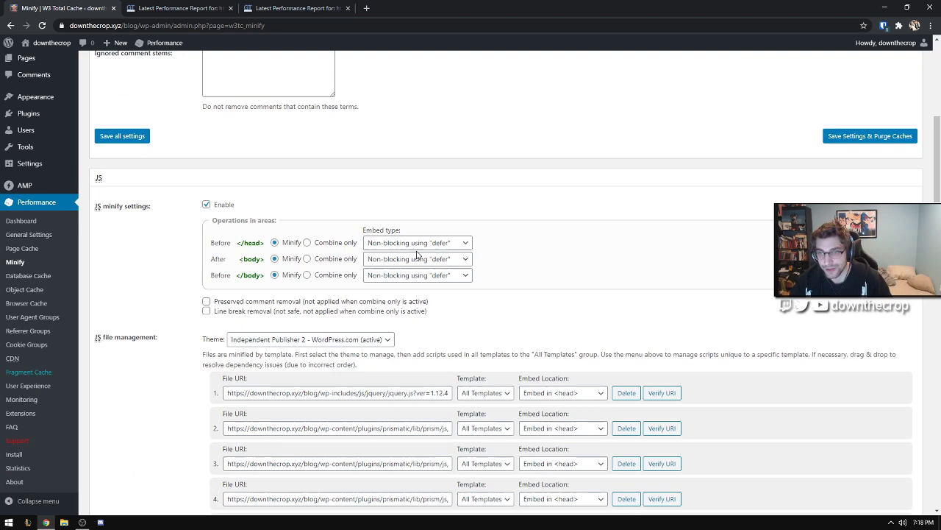
scroll(520, 271, "down", 1)
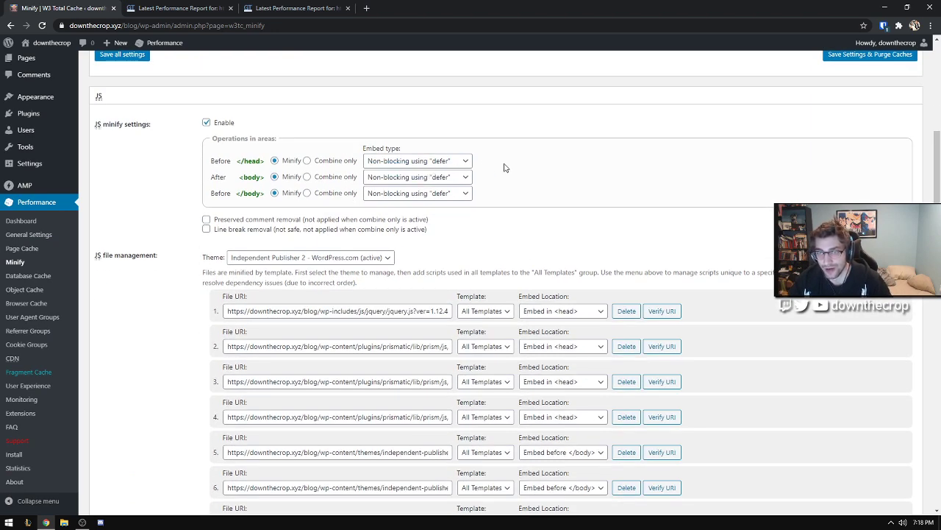
Step: On the /blog/ report, inspect the Defer parsing of JavaScript and Inline small CSS details, then open Chrome's menu
left_click(177, 9)
scroll(248, 204, "down", 1)
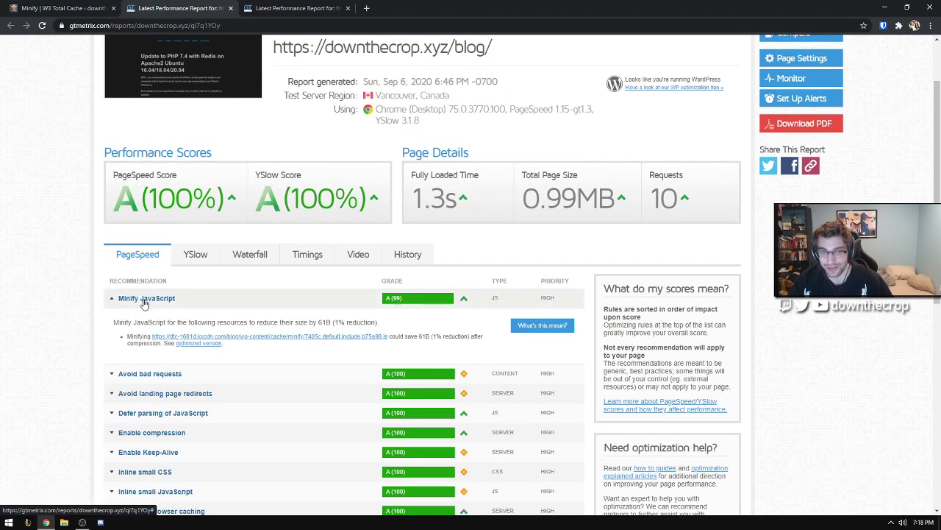
scroll(151, 265, "down", 1)
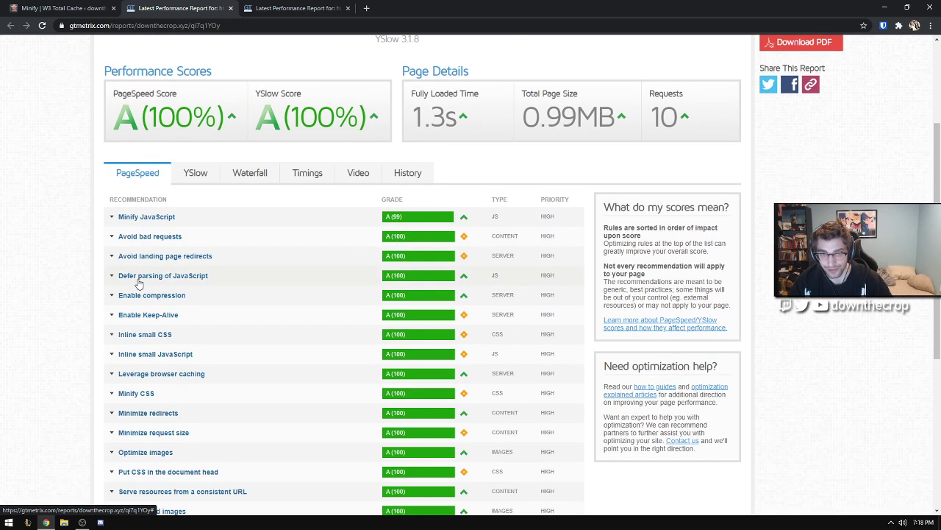
left_click(154, 276)
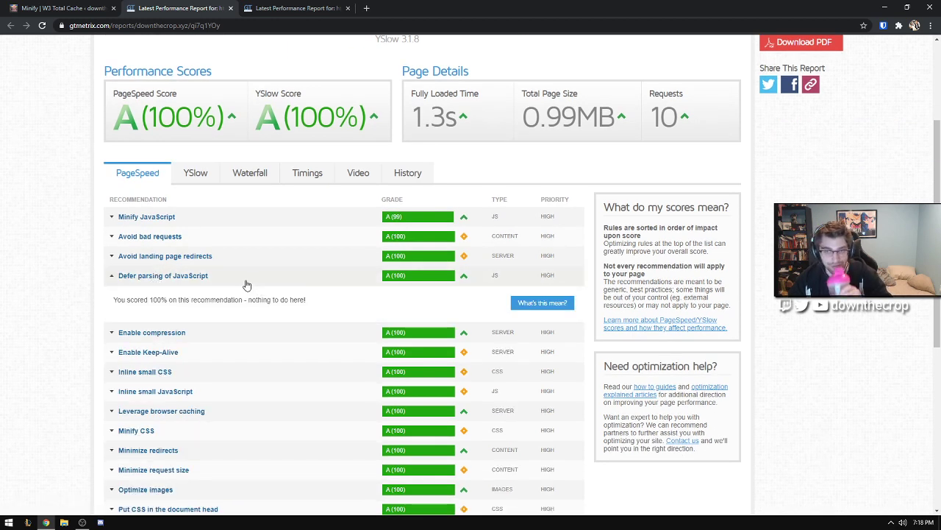
left_click(194, 275)
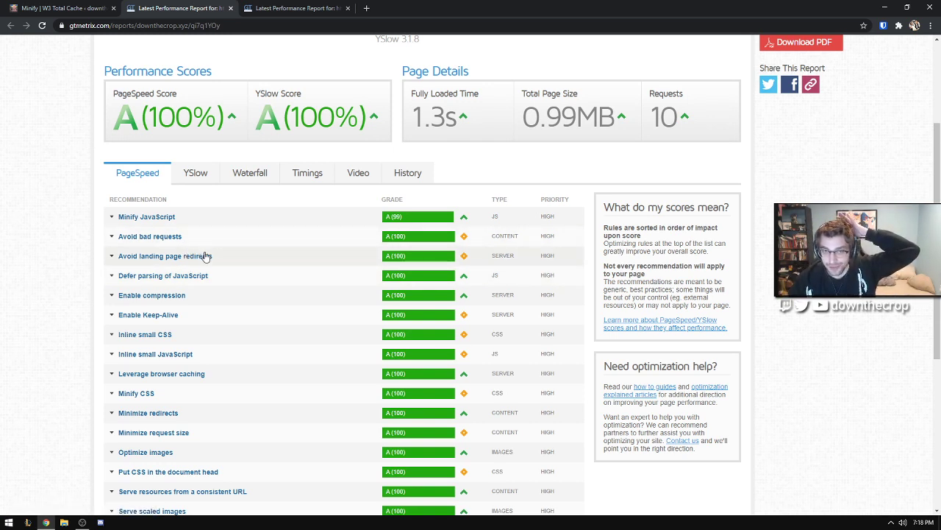
left_click(173, 334)
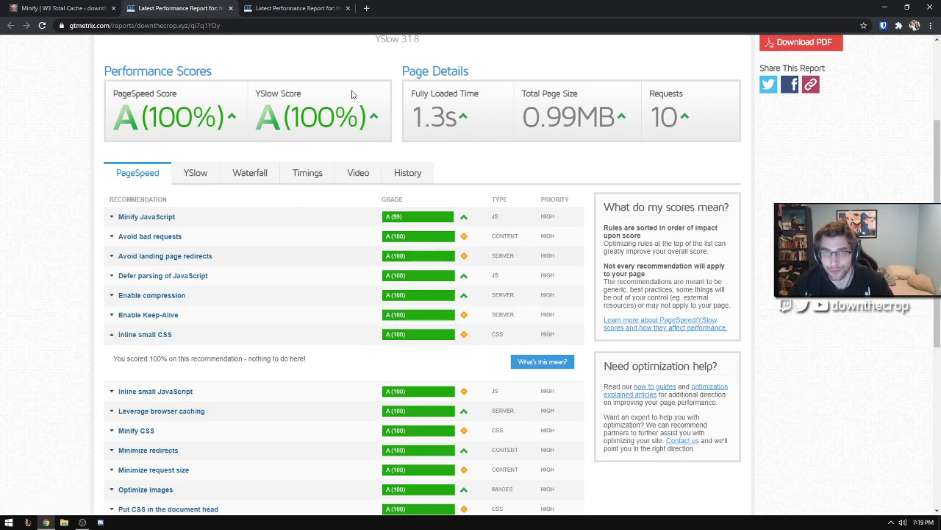
left_click(930, 25)
Step: Load downthecrop.xyz/blog/ in a new incognito window
left_click(862, 64)
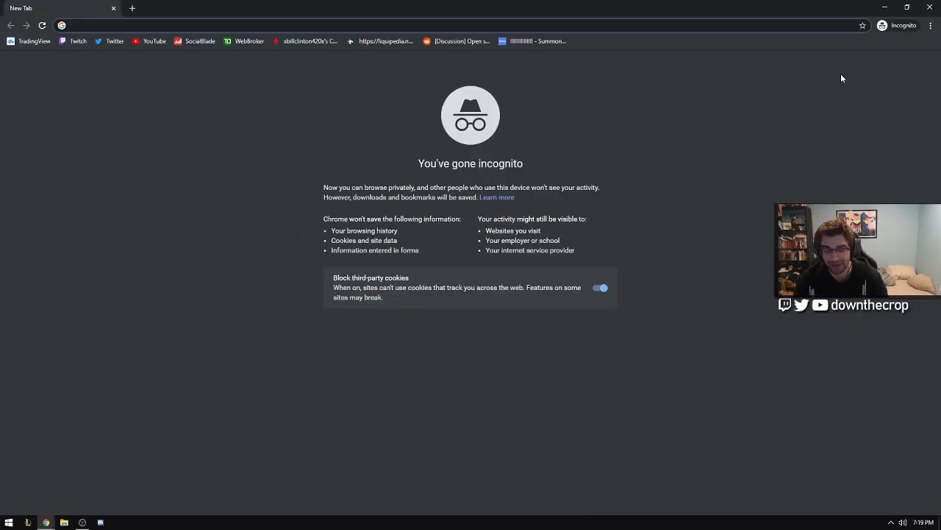
type("down")
key("Down")
key("Down")
key("Down")
key("Down")
key("Down")
key("Return")
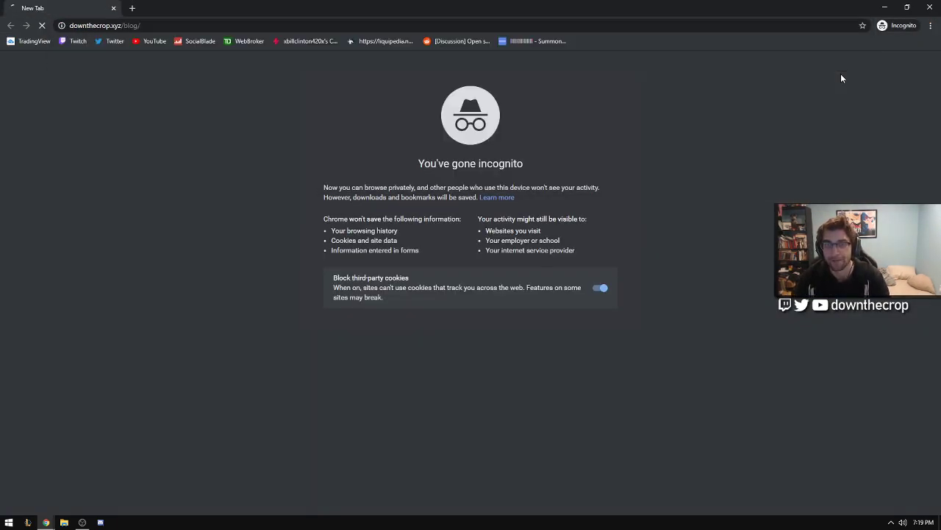
Step: Inspect the page in DevTools and expand its <head> element
left_click(802, 311)
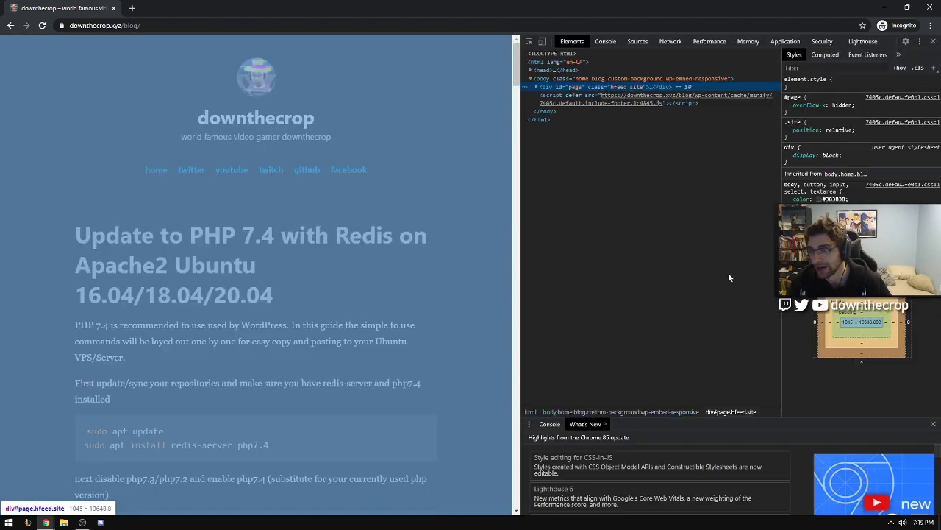
left_click(531, 70)
right_click(529, 69)
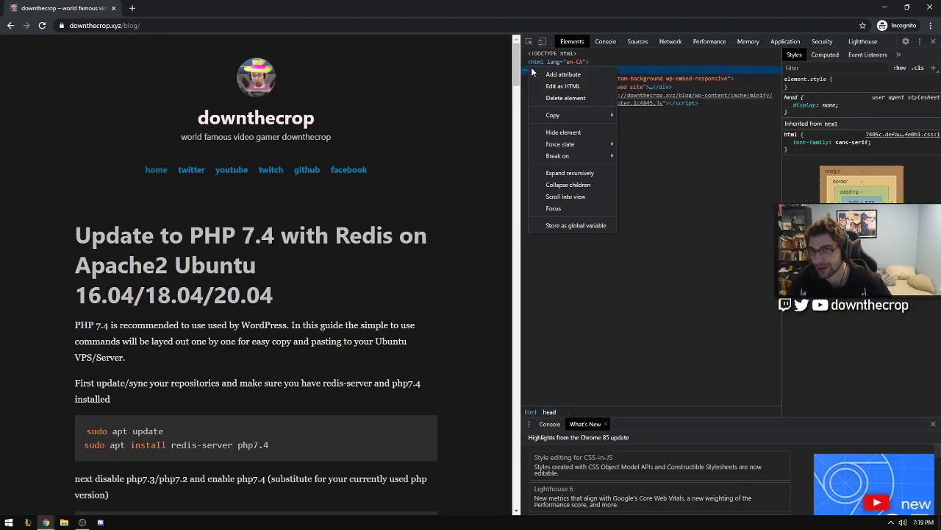
left_click(522, 69)
right_click(530, 71)
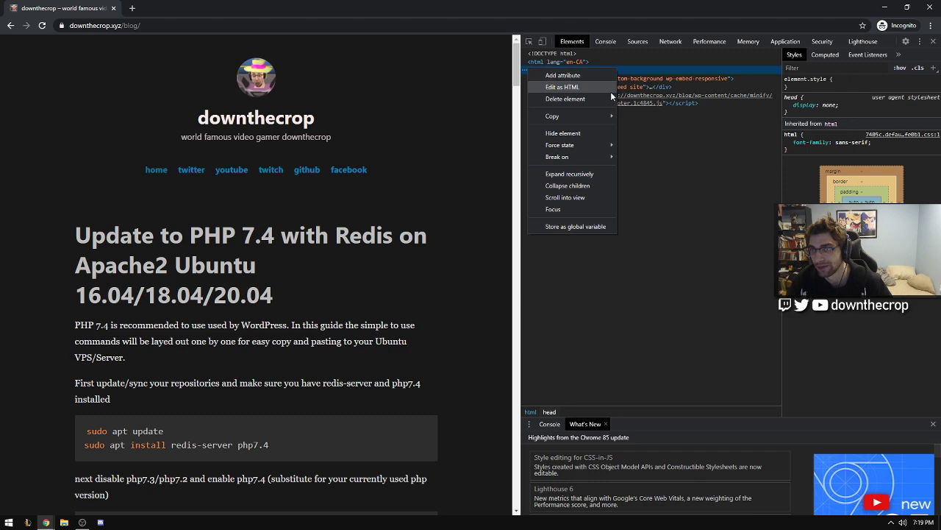
key("Escape")
left_click(530, 70)
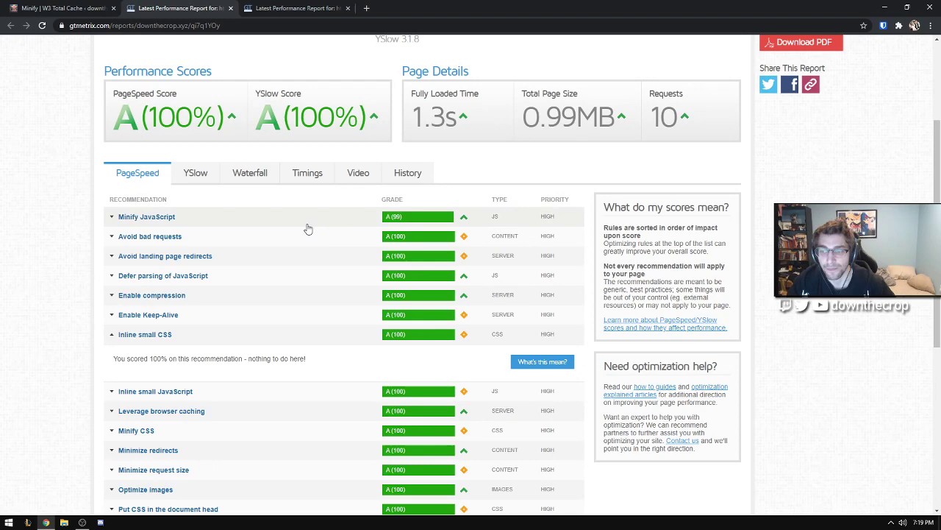
Step: On the /blog/ report, check the Minify CSS details, then show its YSlow recommendations
right_click(106, 289)
left_click(58, 266)
scroll(141, 313, "down", 1)
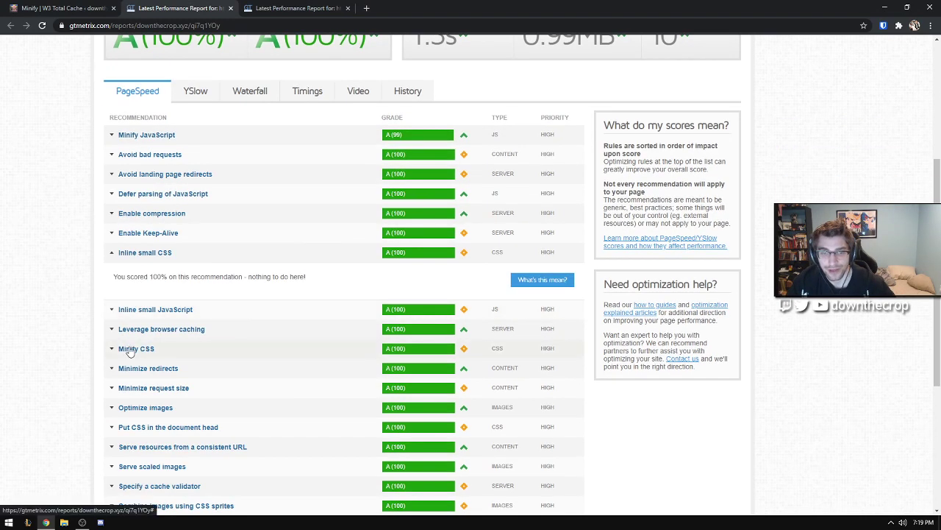
left_click(135, 348)
left_click(135, 349)
scroll(186, 342, "down", 3)
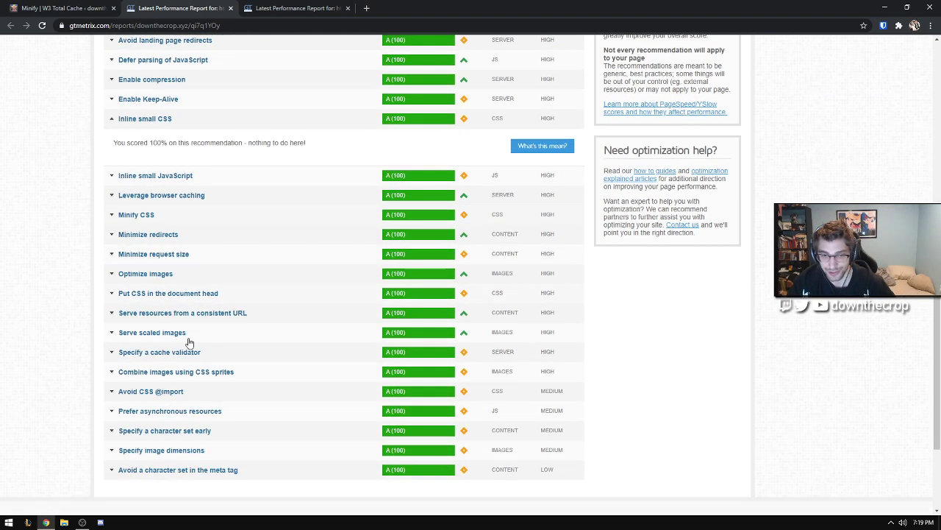
scroll(269, 287, "up", 2)
scroll(271, 310, "down", 1)
scroll(272, 310, "up", 4)
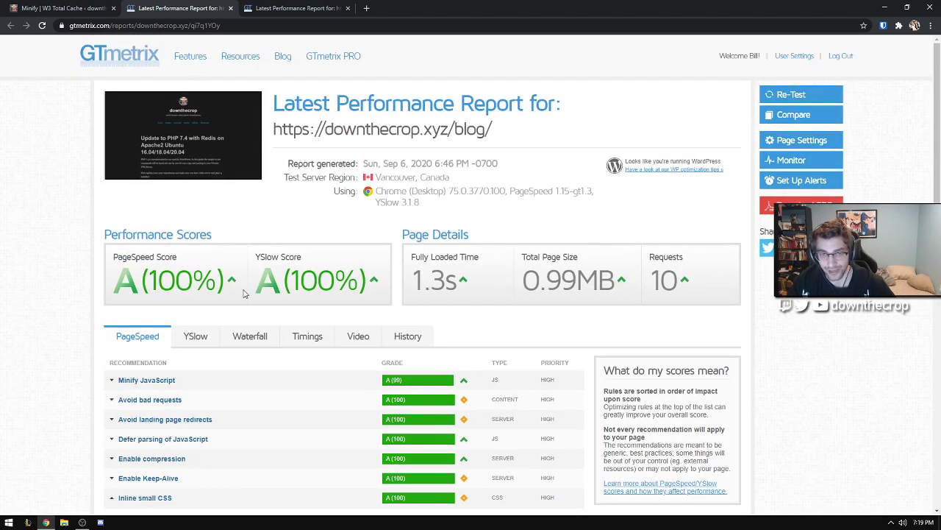
left_click(195, 343)
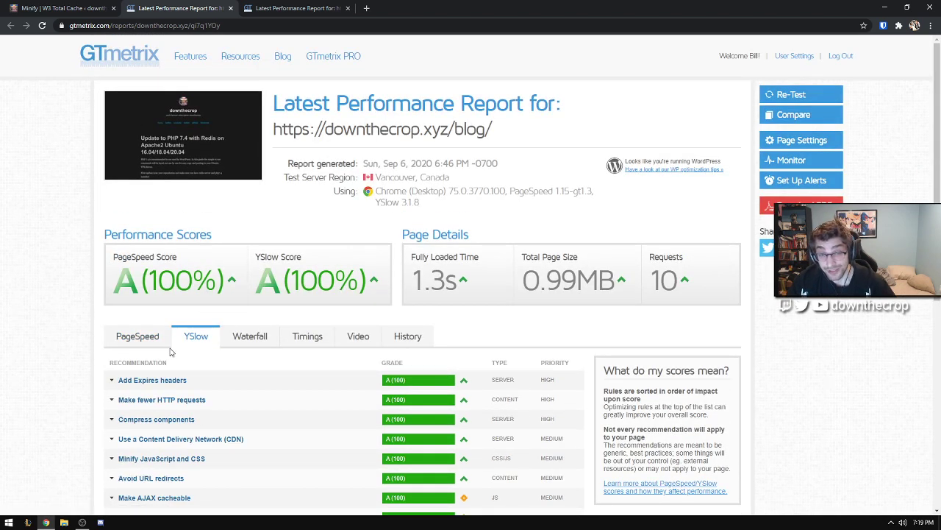
Step: Show the root site's YSlow results and select its two non-cookie-free component URLs
key("ctrl+Tab")
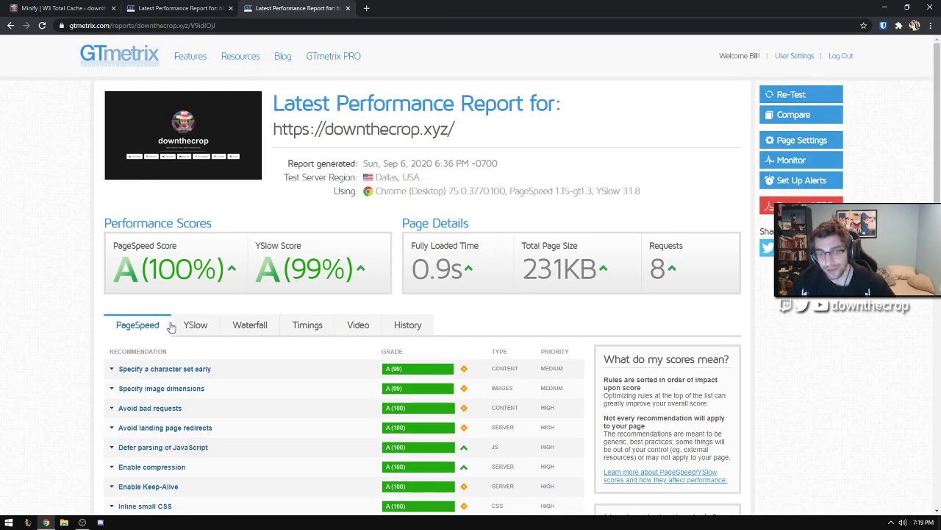
left_click(174, 326)
left_click_drag(237, 424, 120, 408)
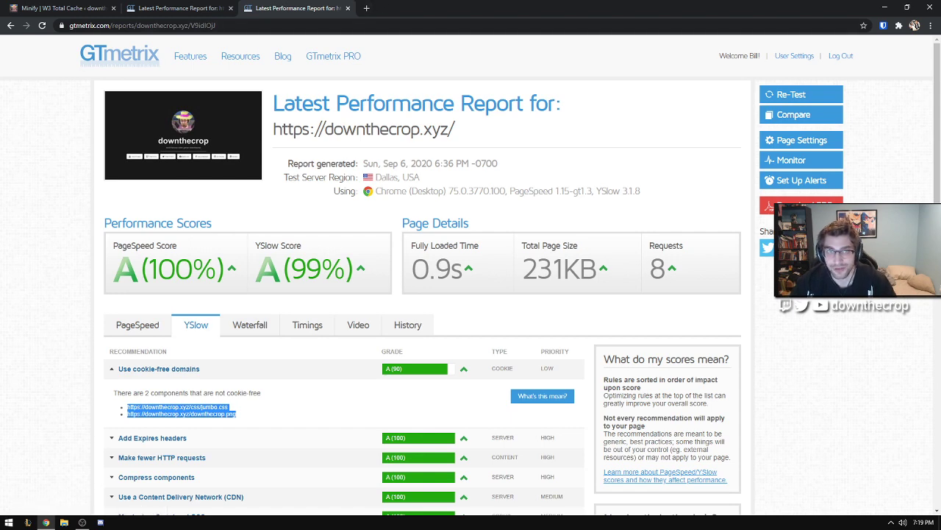
Step: Search for keycdn in a new tab and log in to the KeyCDN account
left_click(367, 8)
type("keycdn")
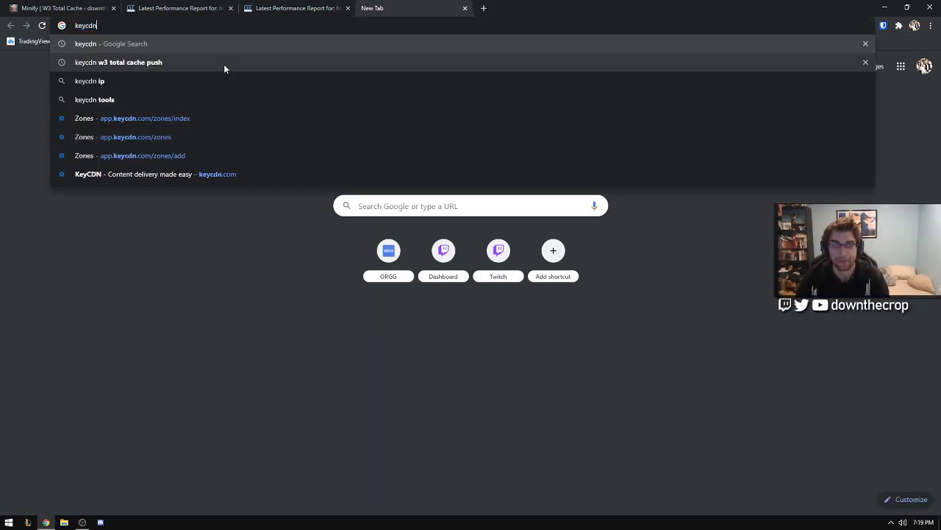
key("Return")
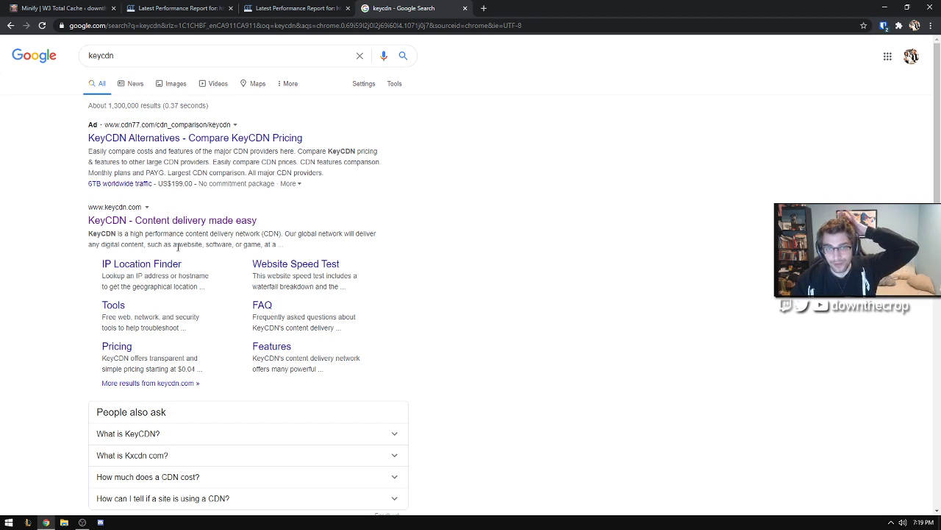
left_click(171, 221)
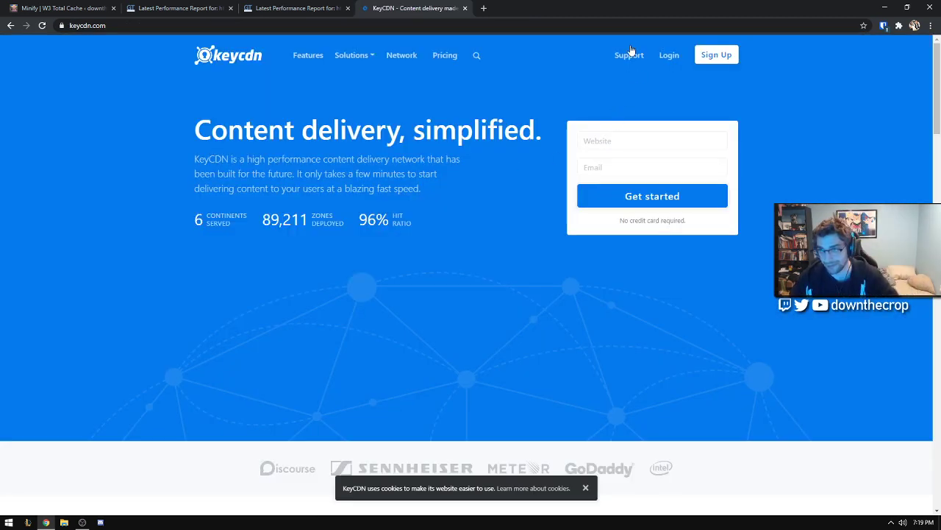
left_click(669, 55)
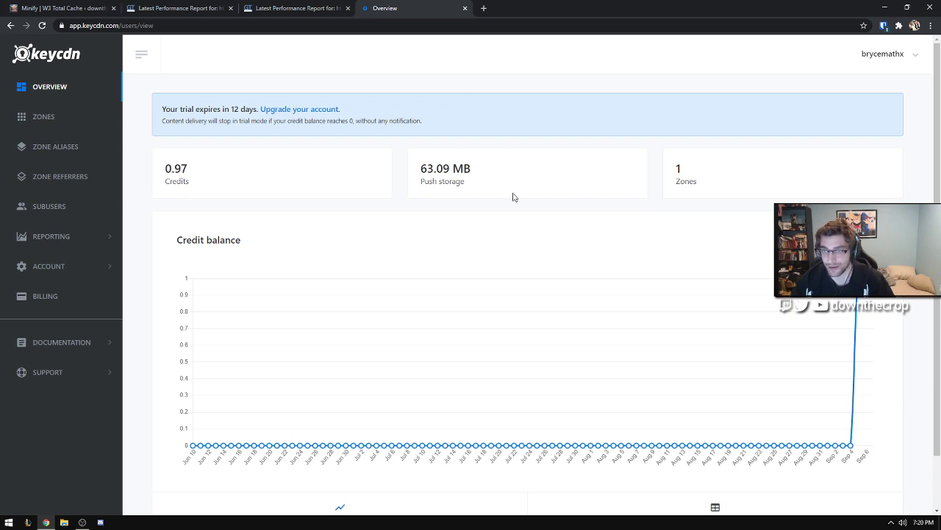
Step: Note the 63.09 MB push storage figure and open the Zones list
left_click_drag(514, 197, 421, 164)
left_click(466, 181)
mouse_move(153, 183)
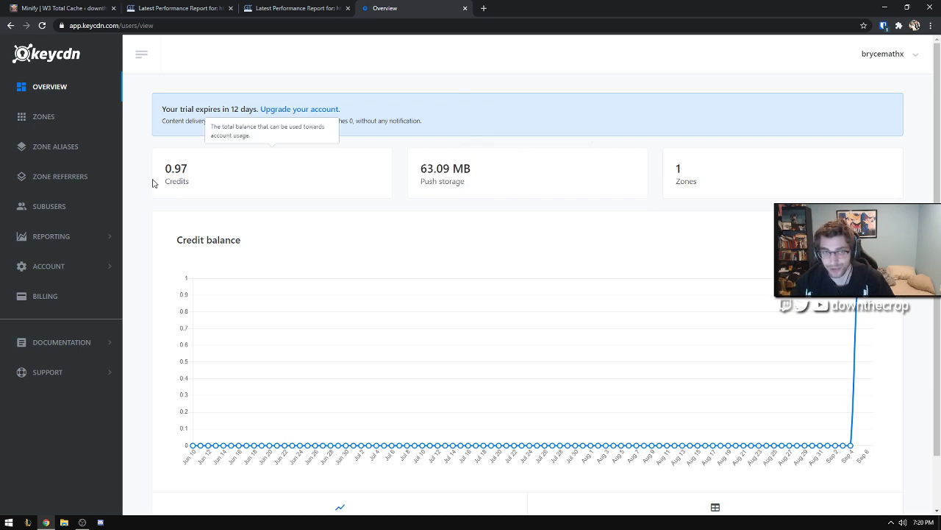
left_click(64, 126)
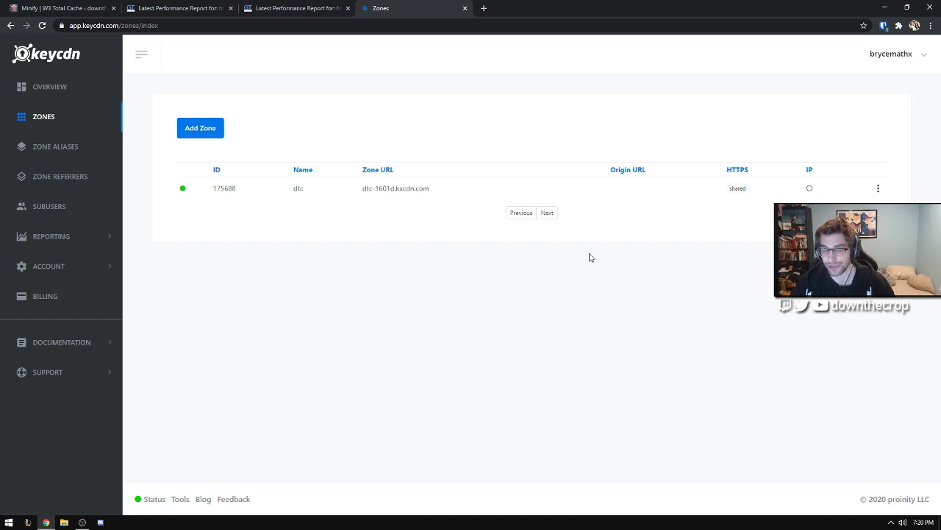
Step: Open a new incognito window and load the downthecrop blog
left_click(931, 25)
left_click(912, 61)
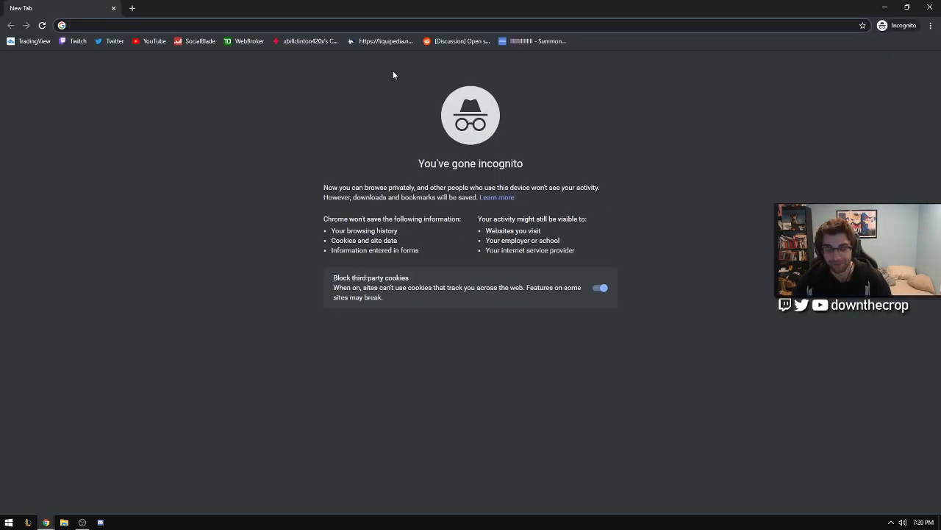
type("downthecrop.xyz")
left_click(331, 137)
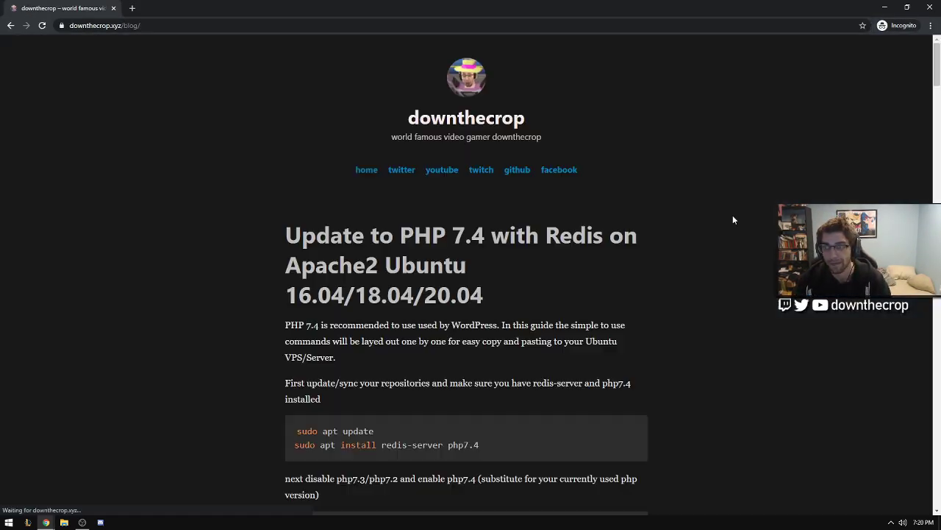
Step: Inspect the page and reload with DevTools' Network tab open to capture its 11 requests
right_click(718, 173)
left_click(763, 280)
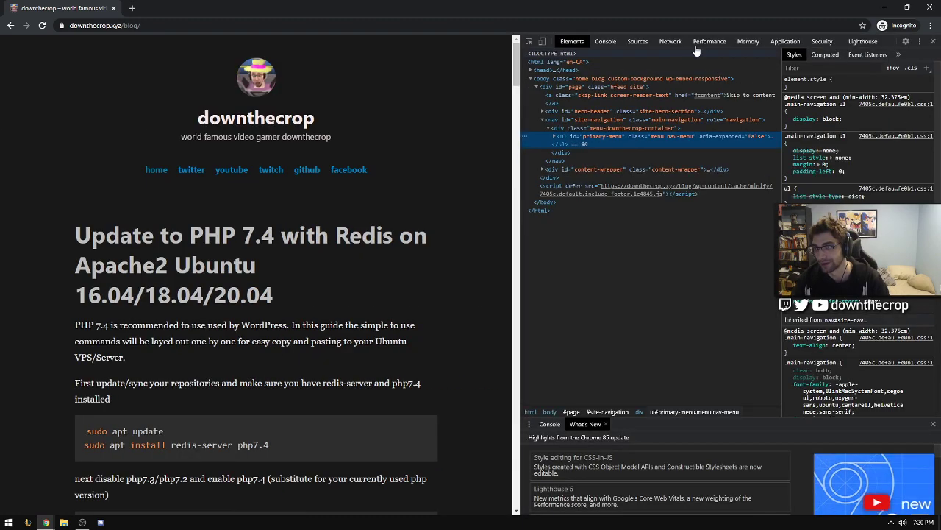
left_click(638, 42)
left_click(670, 41)
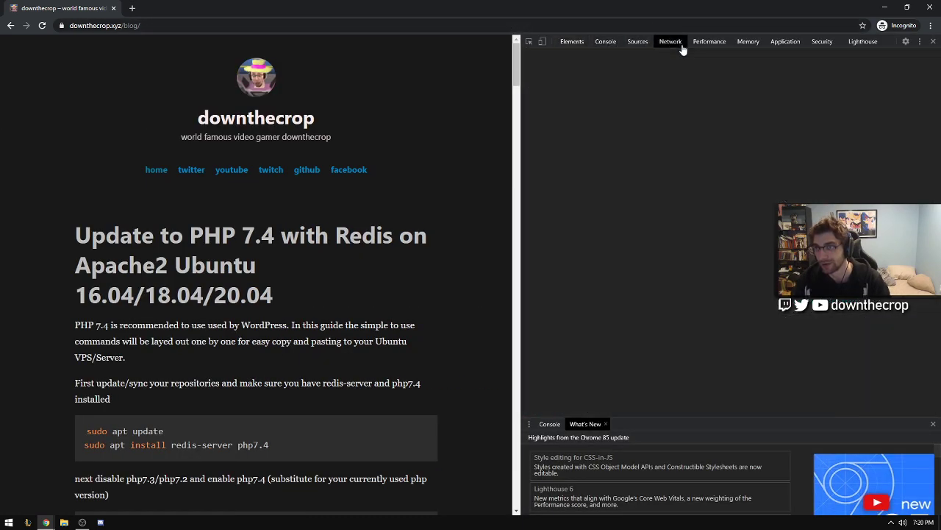
left_click(375, 25)
key("Return")
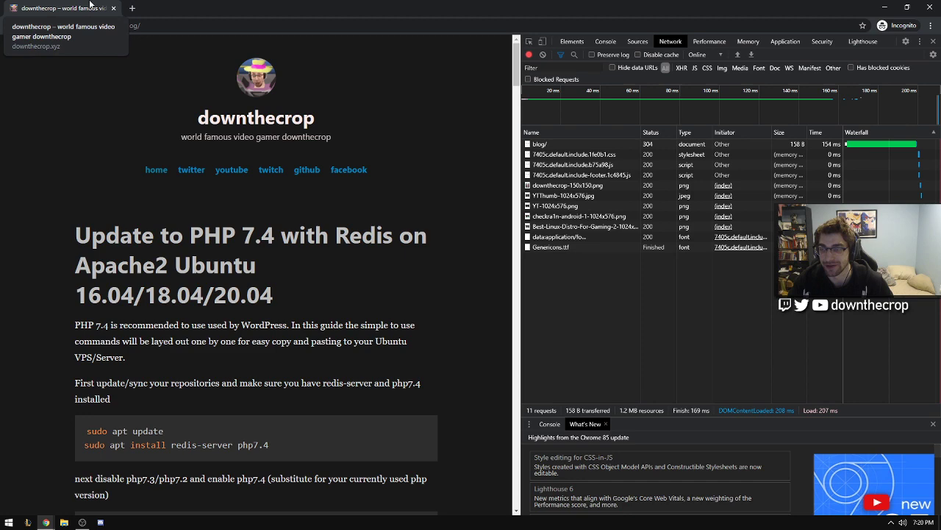
Step: Close the private window and review the homepage GTmetrix report's YSlow results
left_click(907, 7)
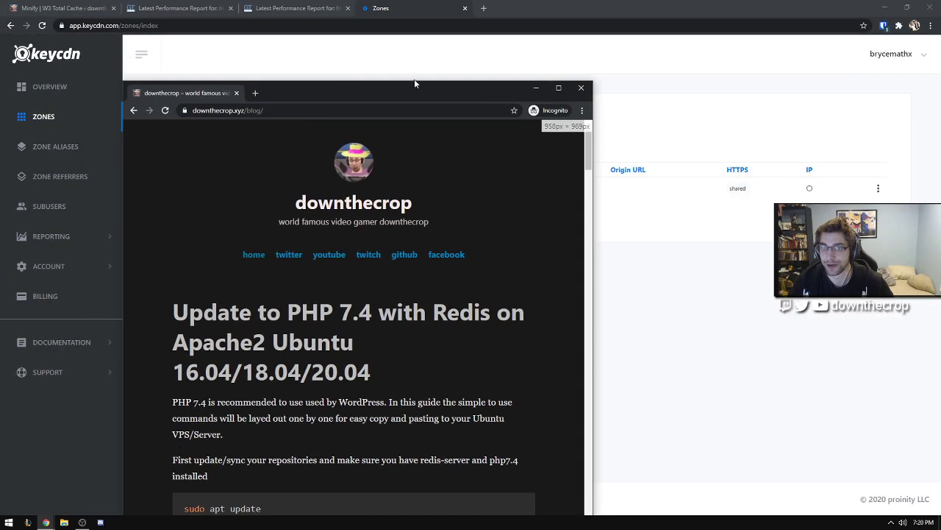
left_click(580, 90)
left_click(254, 8)
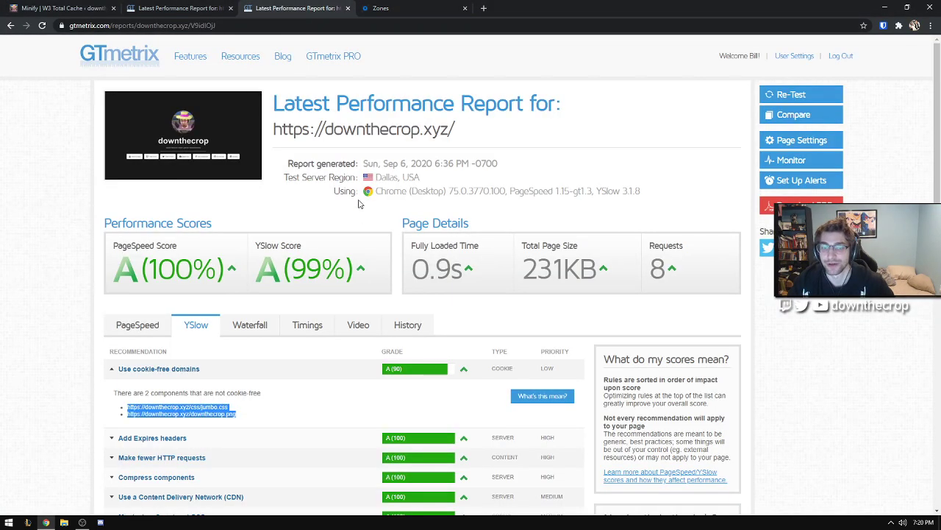
scroll(309, 331, "down", 2)
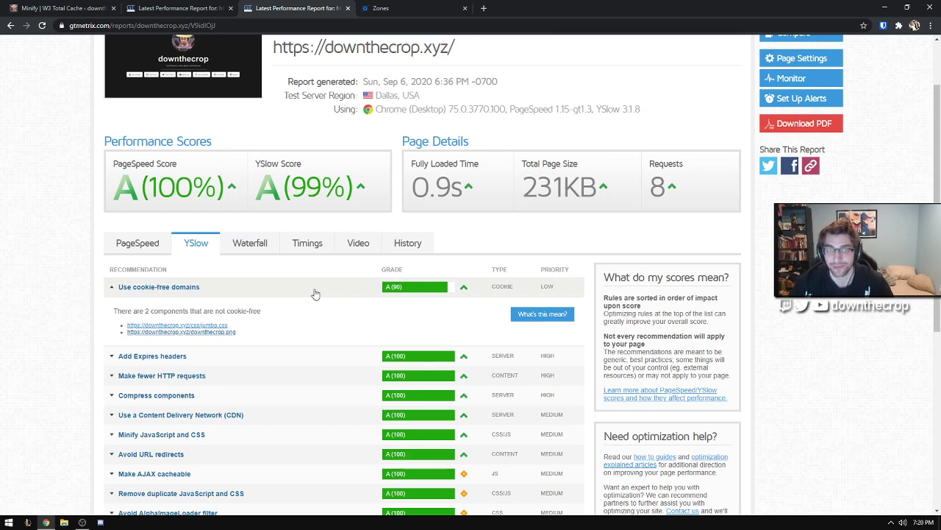
left_click(74, 8)
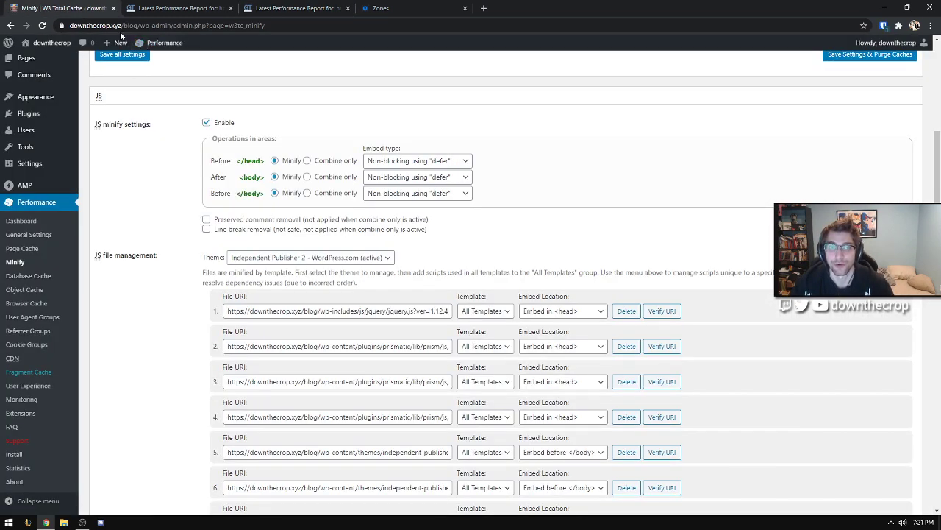
left_click(176, 8)
left_click(283, 8)
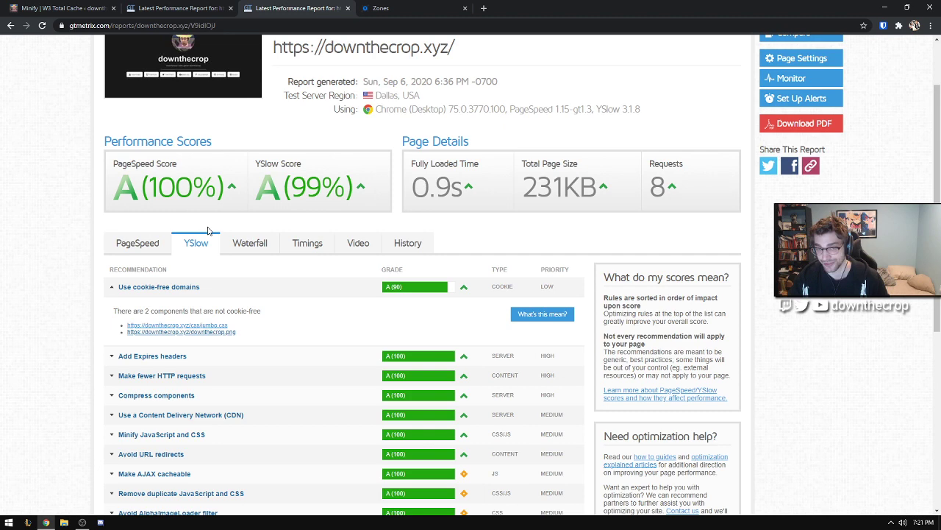
scroll(288, 309, "up", 2)
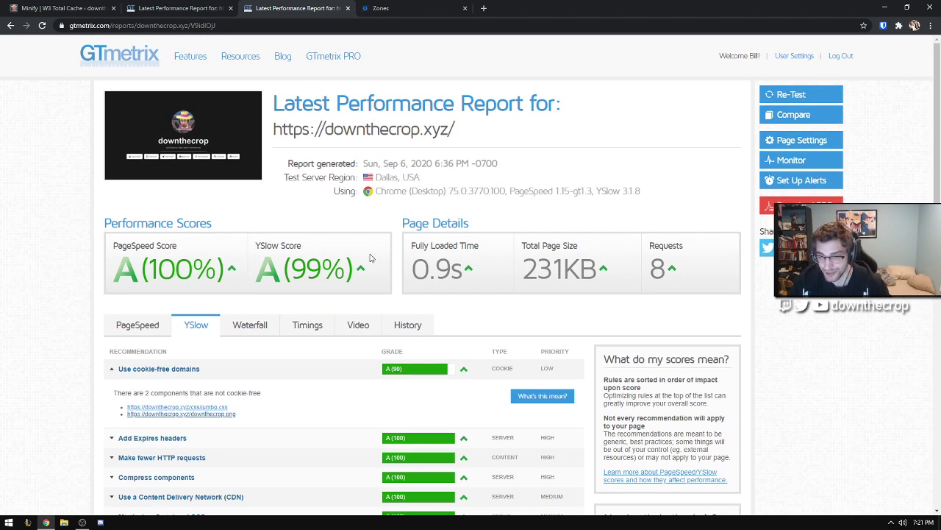
scroll(370, 257, "down", 2)
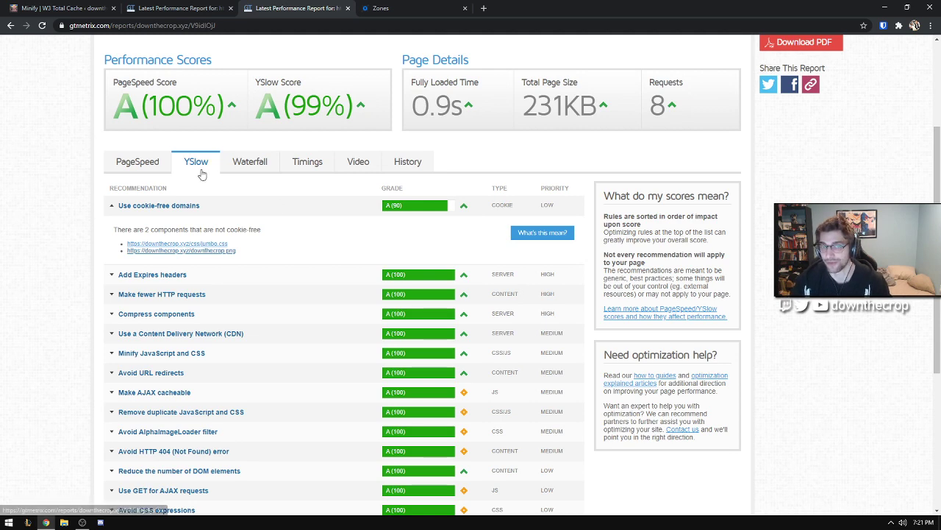
scroll(163, 56, "up", 2)
Step: Check the /blog/ report's Add Expires headers rule, then bring up KeyCDN's Zones page
left_click(176, 8)
scroll(220, 254, "down", 1)
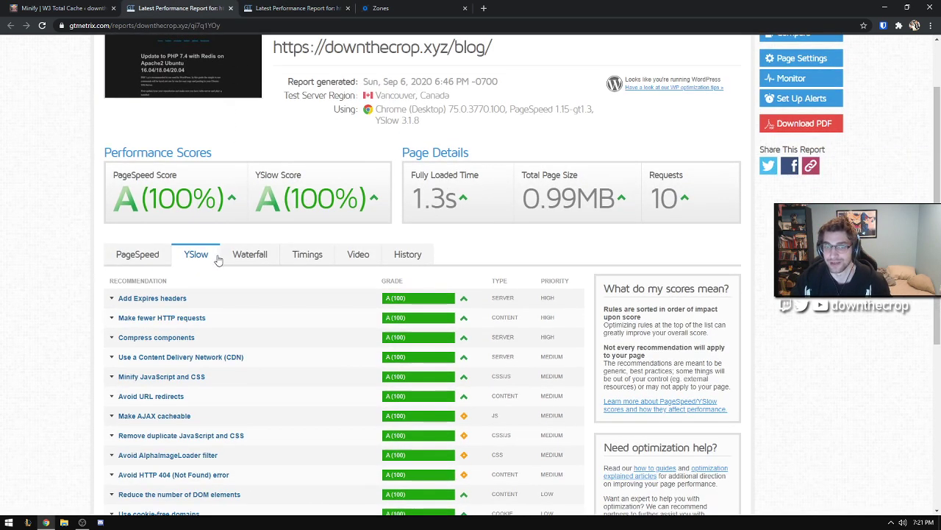
left_click(148, 299)
left_click(147, 298)
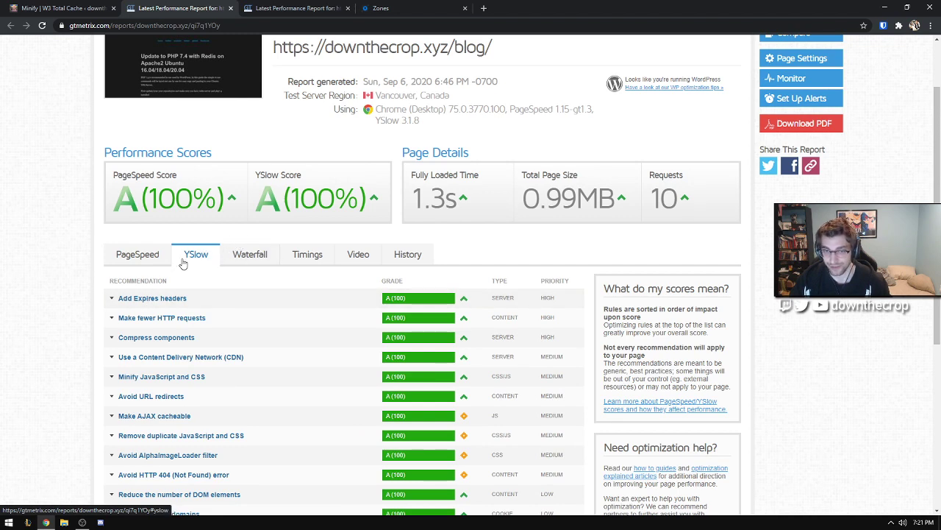
left_click(407, 7)
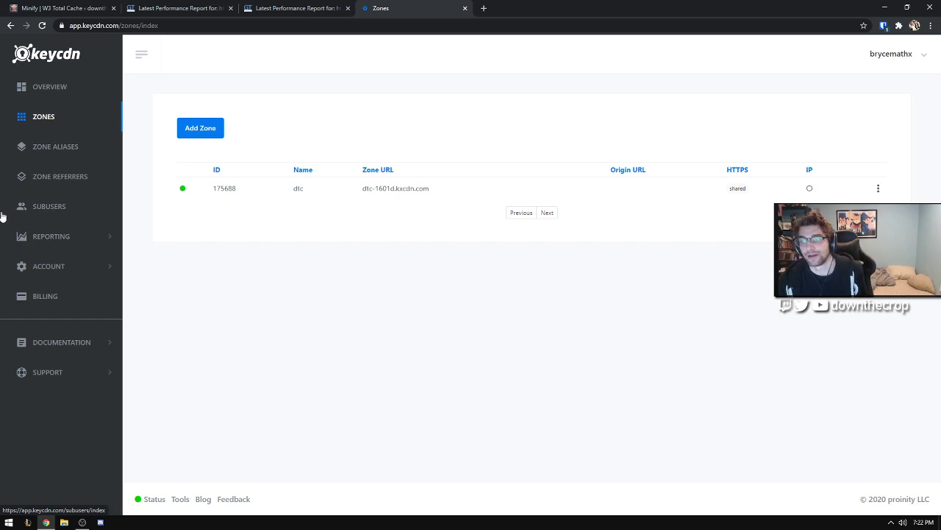
Step: Close the stray help page and confirm W3 Total Cache's CDN option remains disabled, then return to /blog/
key("F1")
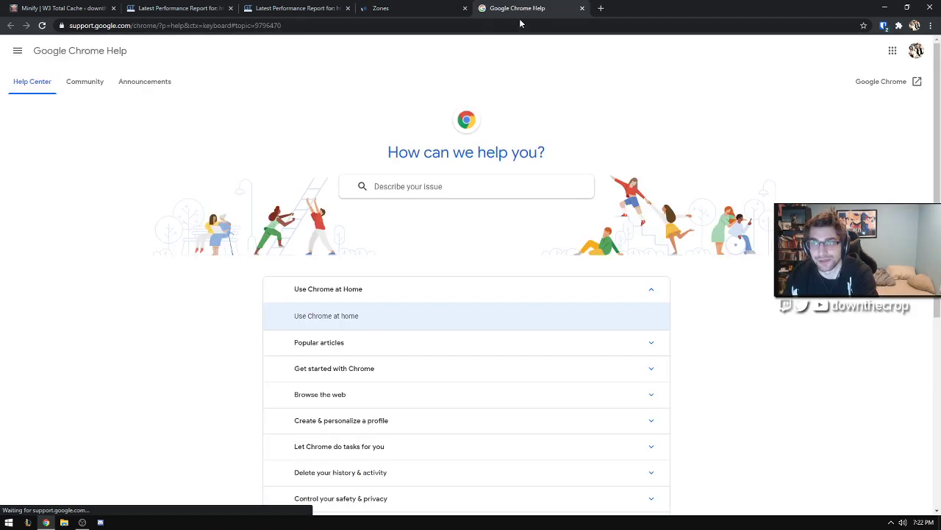
key("ctrl+w")
left_click(289, 8)
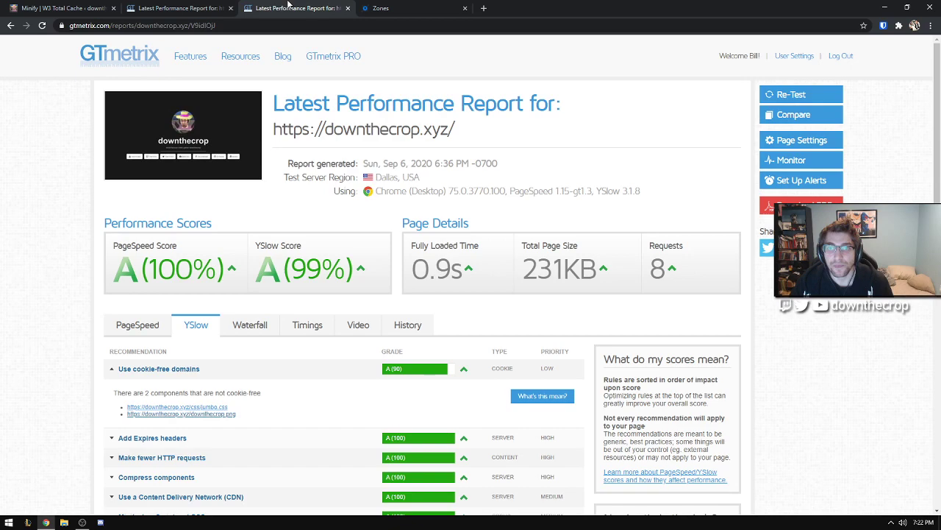
left_click(65, 8)
left_click(28, 235)
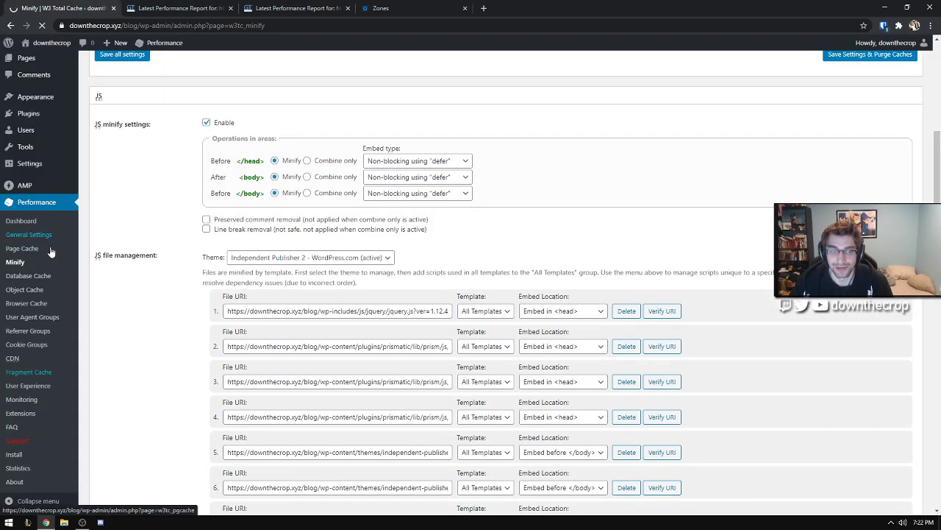
scroll(186, 325, "down", 10)
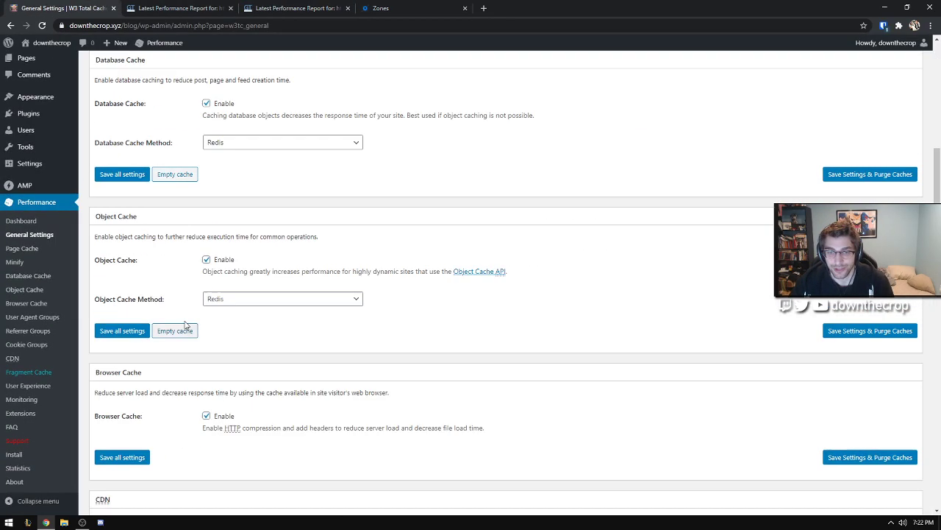
scroll(185, 324, "down", 4)
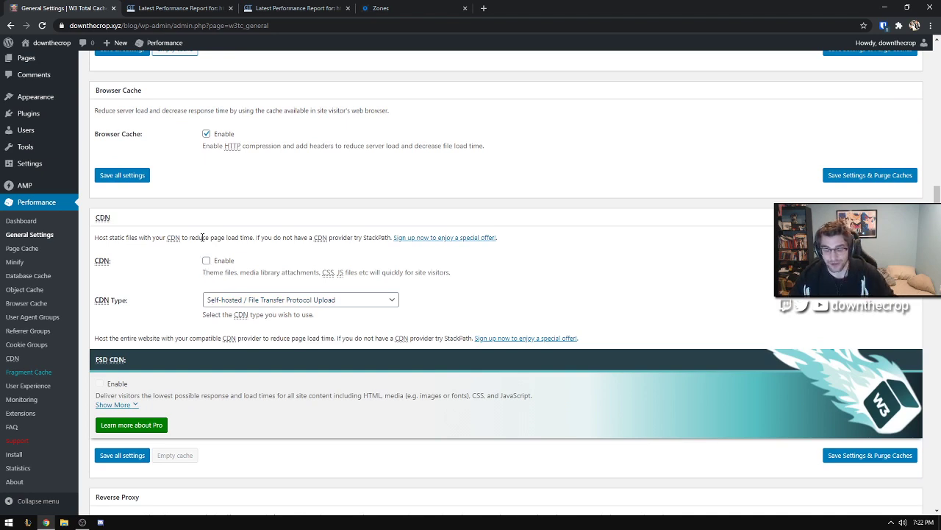
left_click(187, 11)
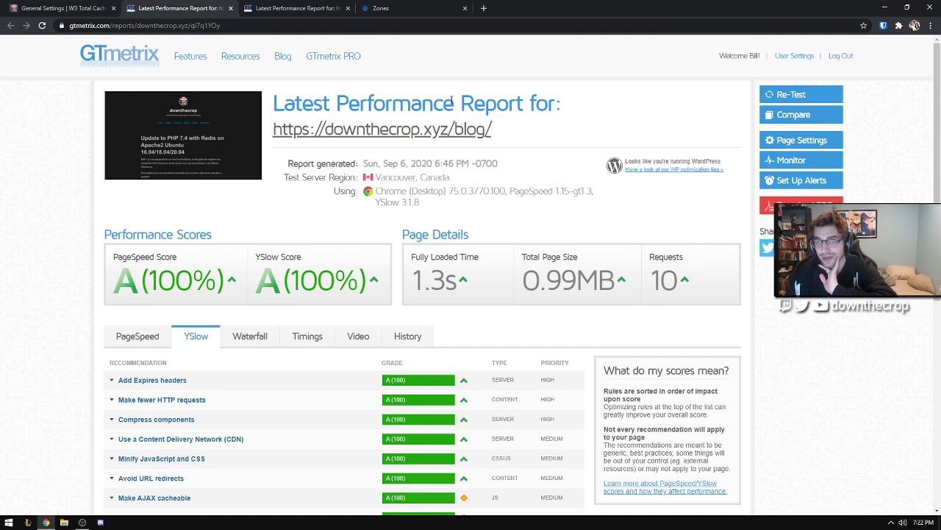
Step: Show the /blog/ waterfall with assets from dtc-1601d.kxcdn.com, then go back to W3 Total Cache
scroll(368, 250, "down", 2)
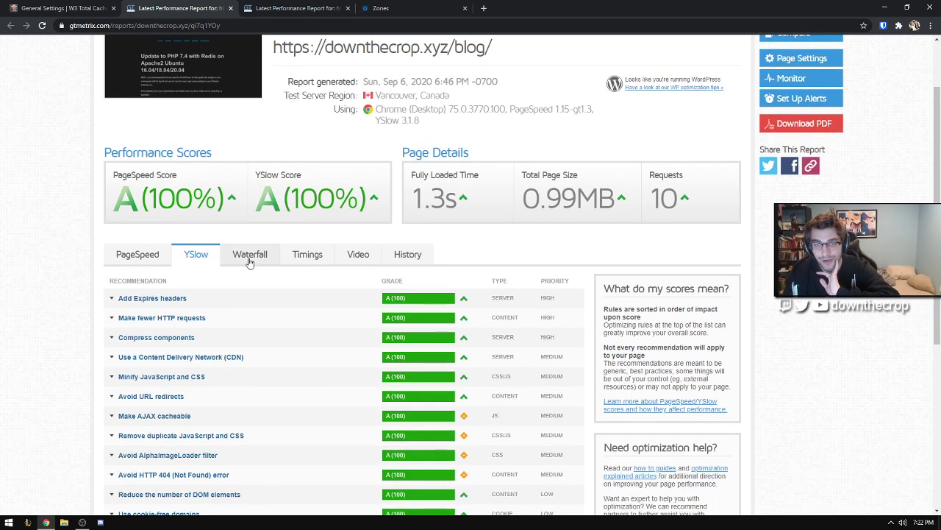
left_click(258, 259)
scroll(269, 287, "down", 2)
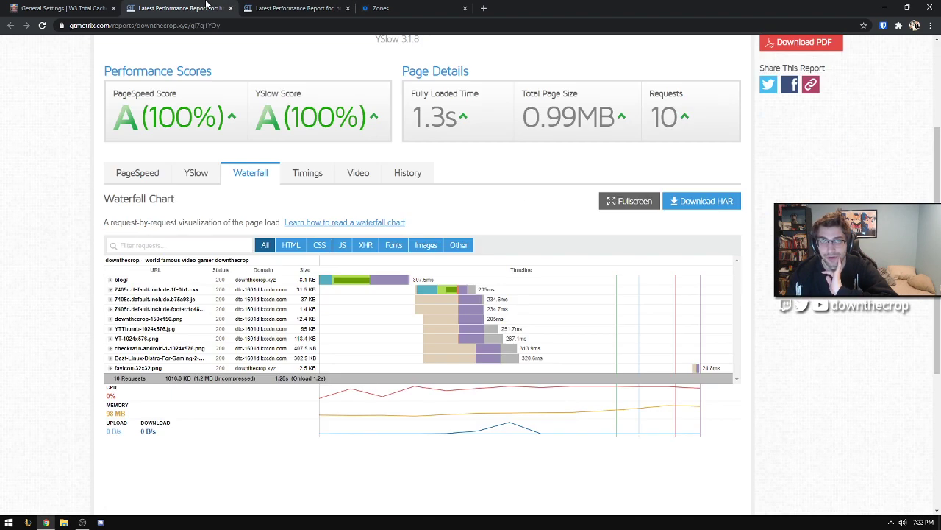
left_click(63, 8)
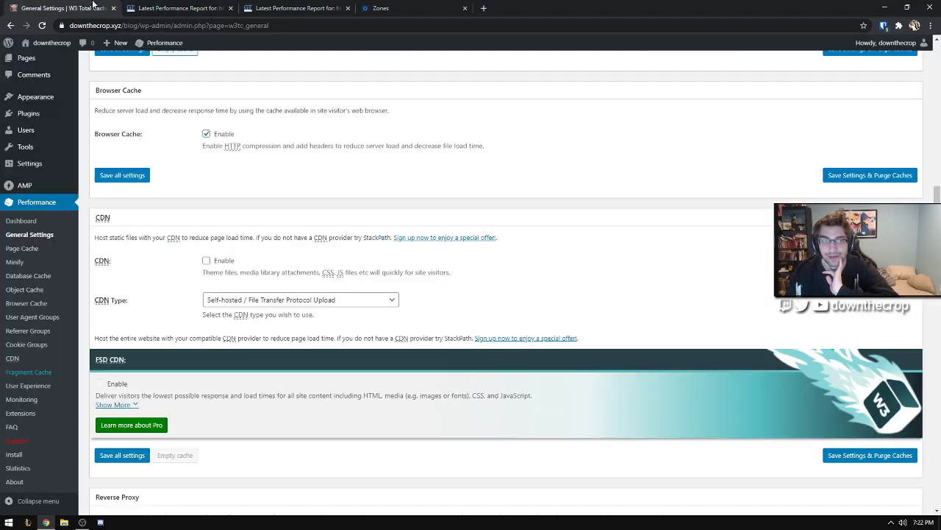
Step: Empty all caches from the W3 Total Cache Dashboard and return to the /blog/ GTmetrix report
scroll(22, 292, "up", 1)
left_click(21, 285)
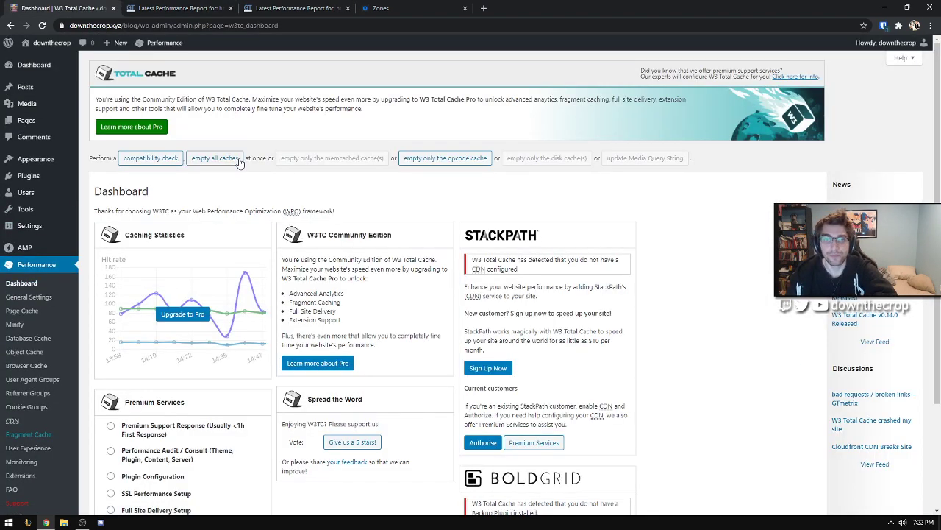
left_click(215, 159)
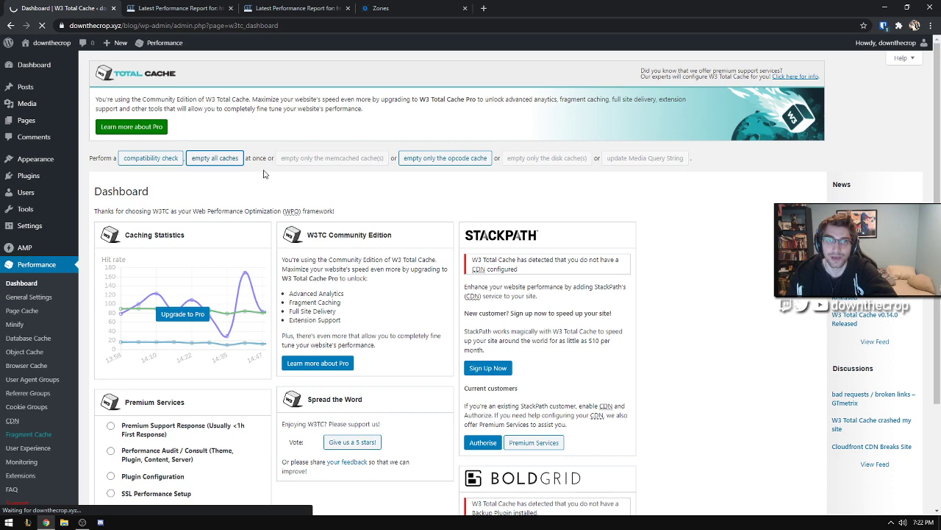
left_click(194, 8)
scroll(372, 147, "up", 3)
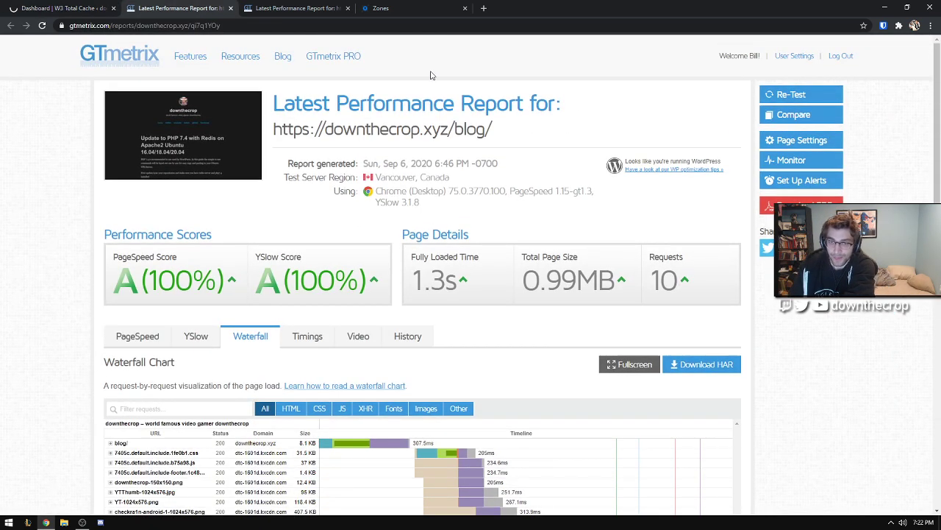
Step: Re-test /blog/, noting the 1.1s load and YSlow 98, and check the cookie-free domains rule
left_click(786, 95)
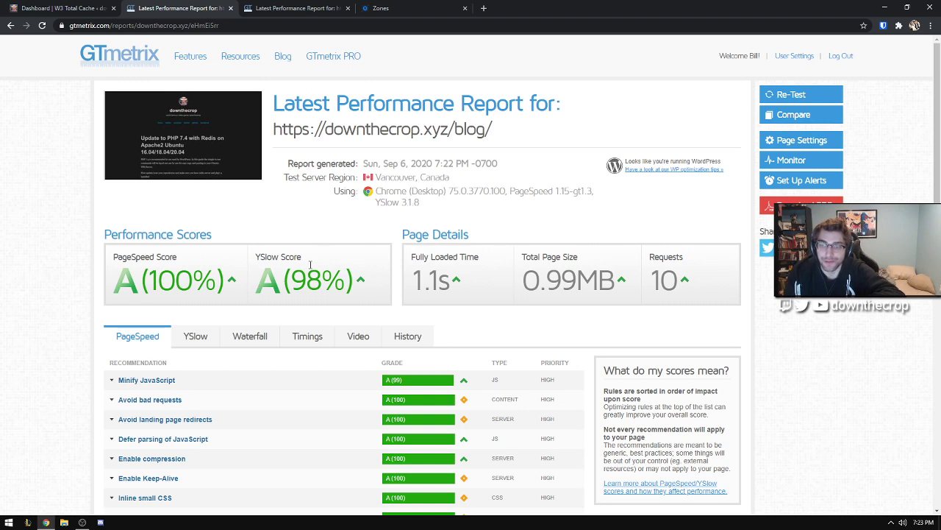
left_click_drag(416, 275, 445, 283)
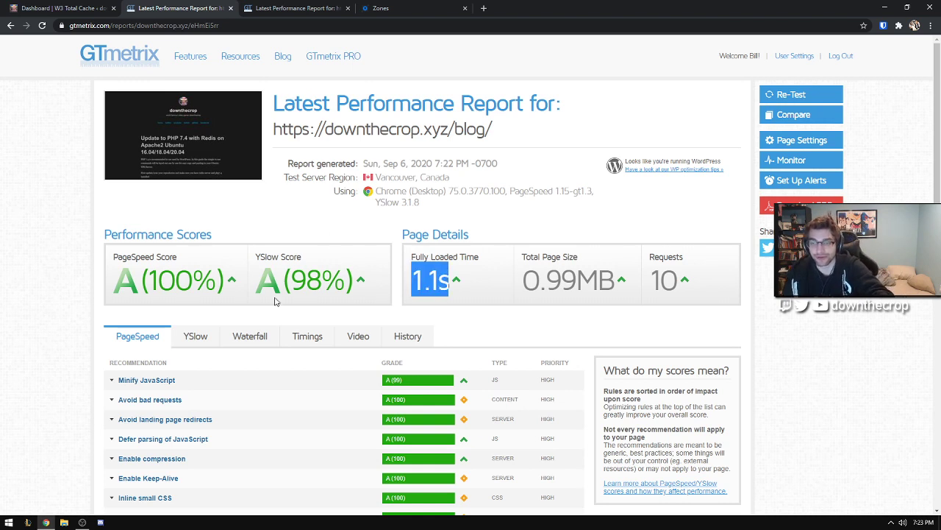
left_click_drag(289, 283, 320, 283)
left_click(196, 335)
left_click(184, 380)
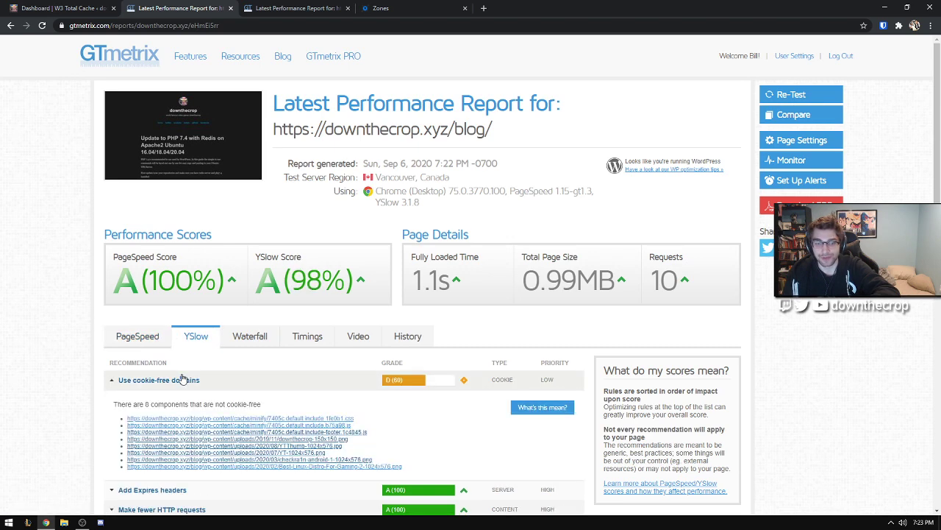
scroll(184, 381, "down", 1)
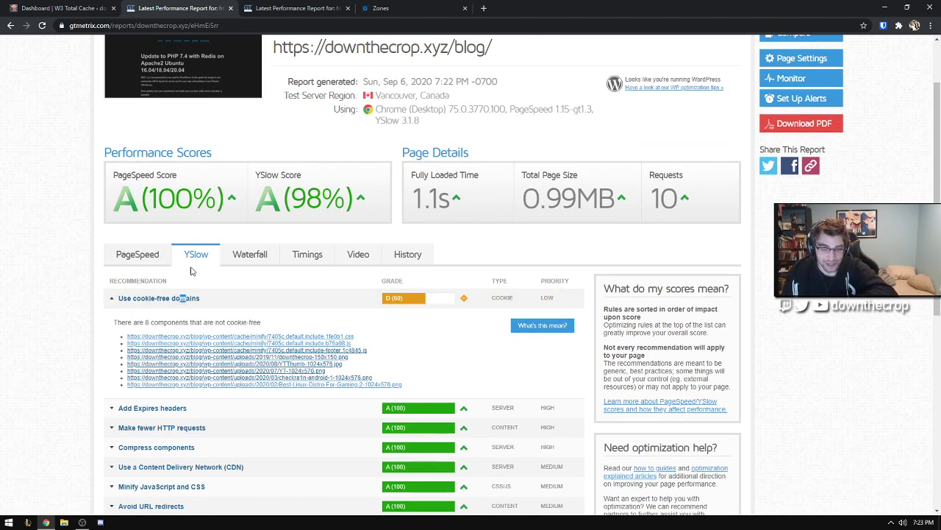
left_click(159, 298)
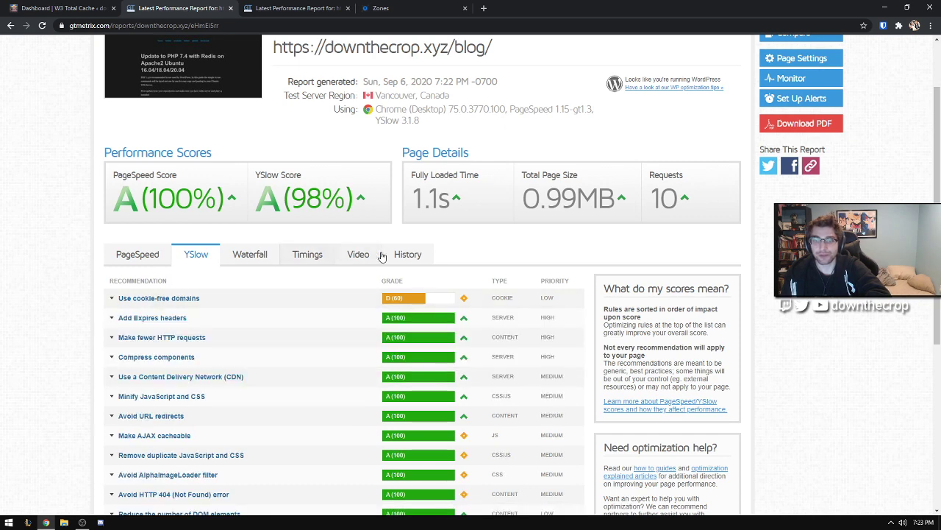
Step: Review the re-tested report's History charts and the 98 YSlow score
left_click(388, 254)
scroll(515, 279, "down", 1)
mouse_move(541, 309)
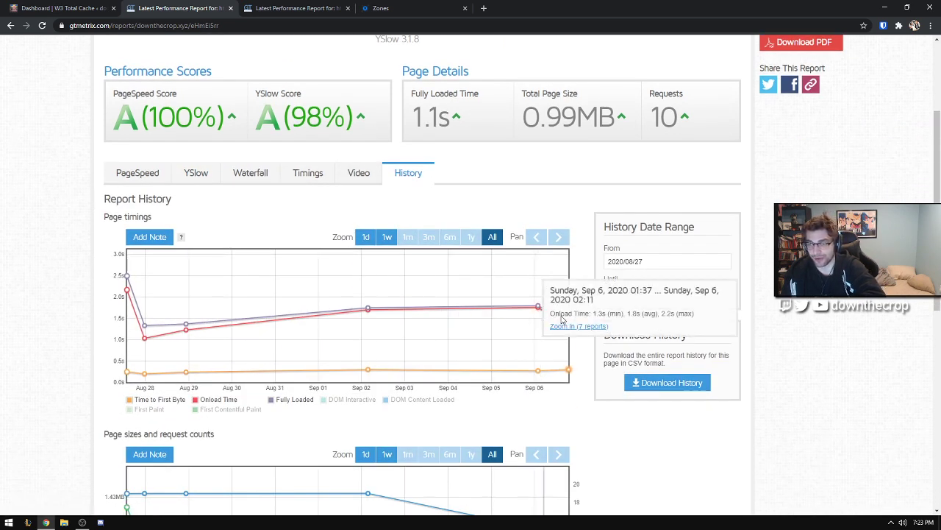
scroll(456, 131, "up", 2)
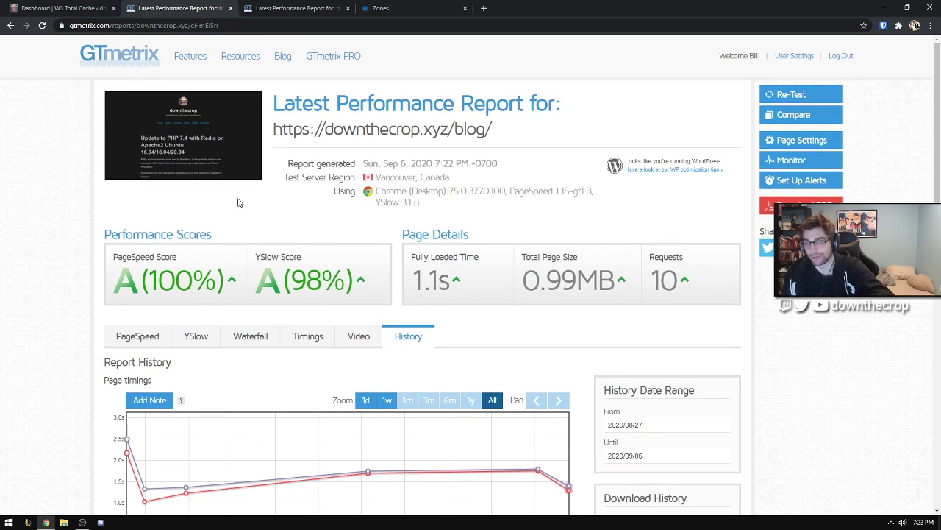
scroll(249, 169, "down", 1)
mouse_move(569, 417)
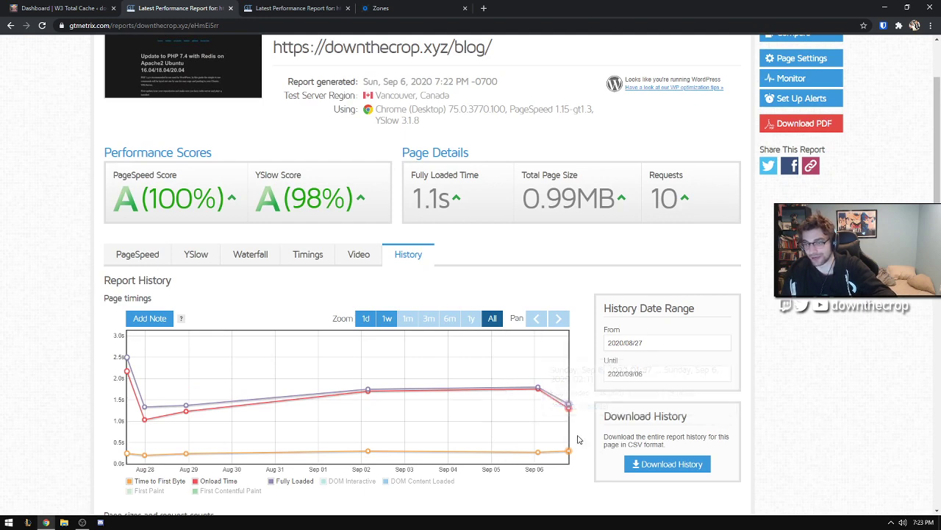
scroll(300, 260, "up", 1)
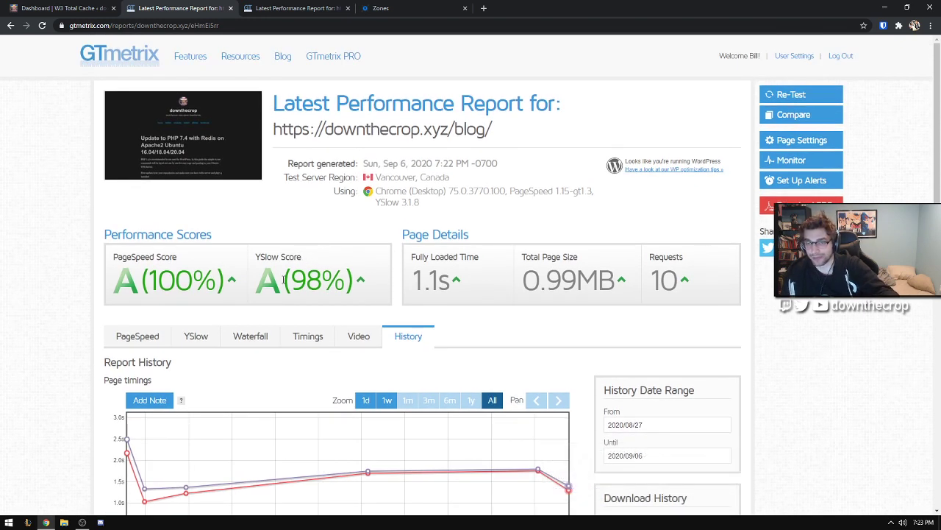
left_click_drag(294, 267, 315, 274)
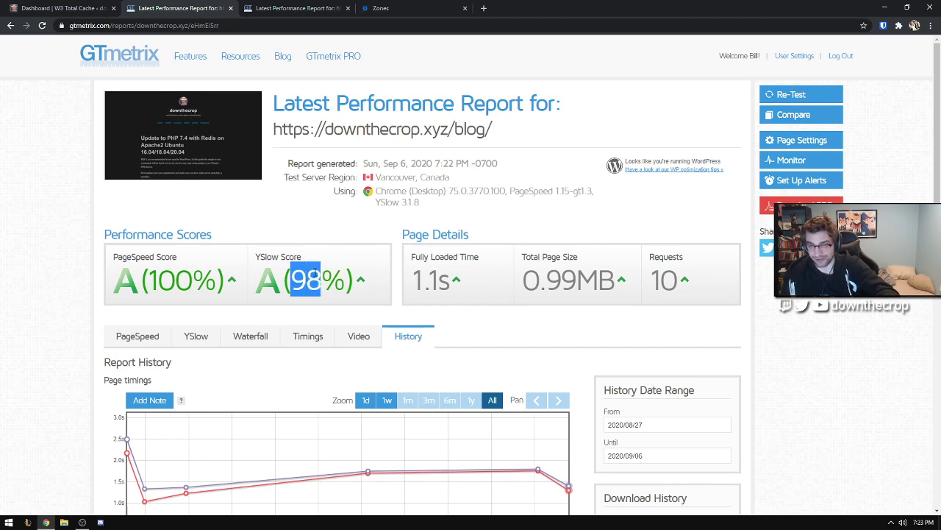
Step: Glance at the KeyCDN zones and homepage report before returning to the /blog/ report
left_click(364, 8)
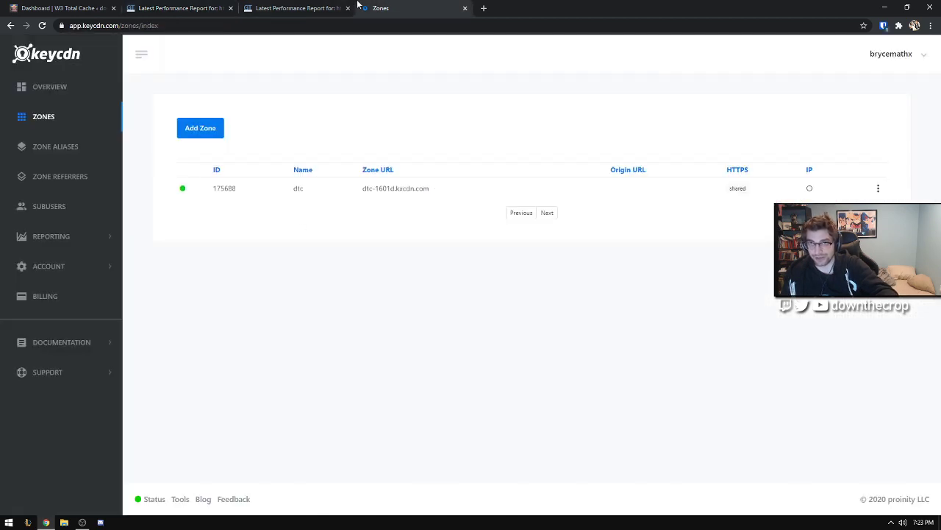
left_click(312, 8)
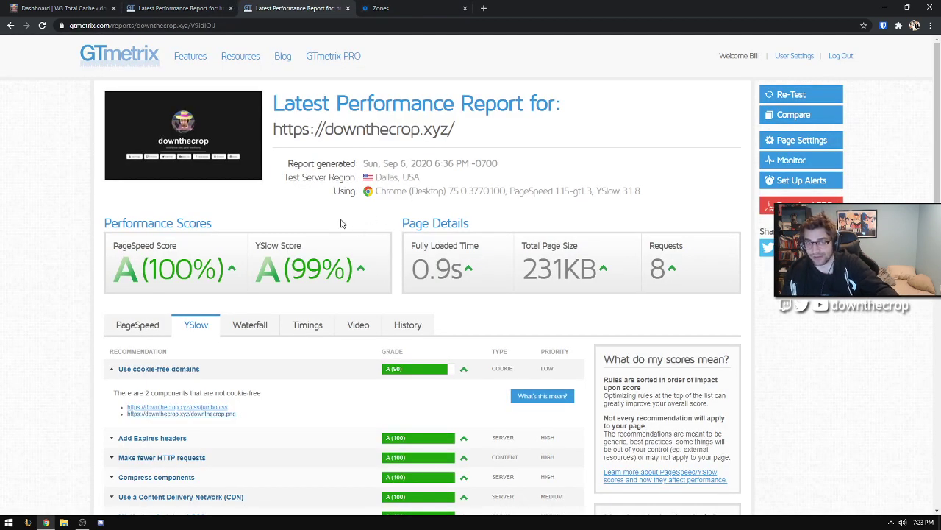
key("ctrl+shift+Tab")
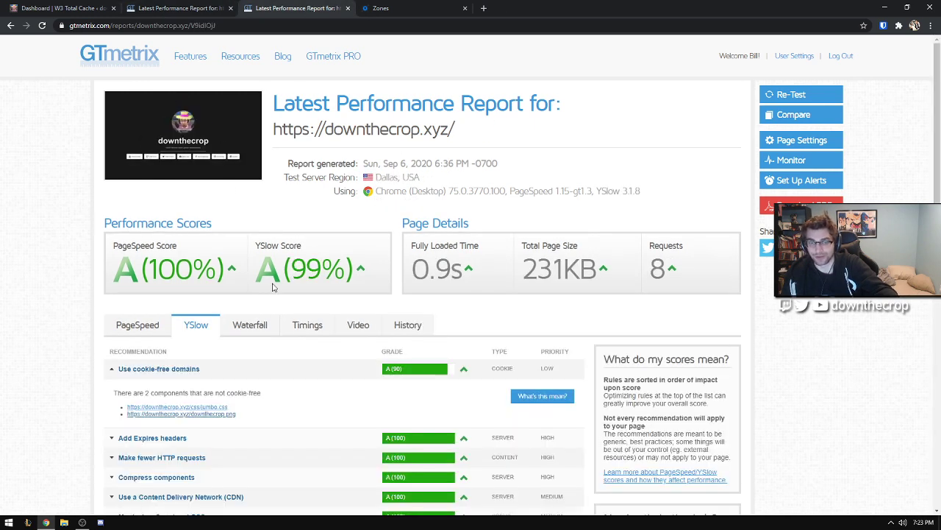
left_click(193, 7)
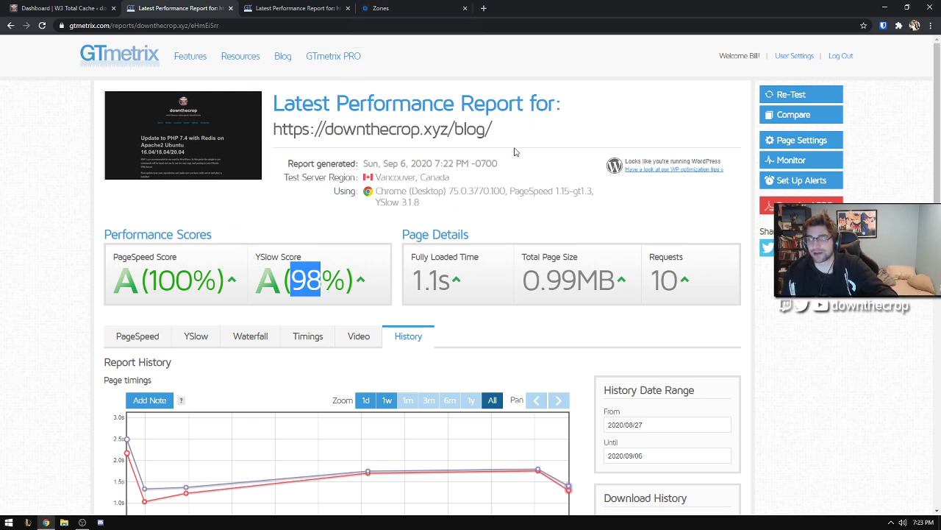
Step: Show the re-tested report's waterfall and read request timings for the downthecrop.xyz assets
scroll(279, 235, "down", 2)
scroll(293, 254, "up", 2)
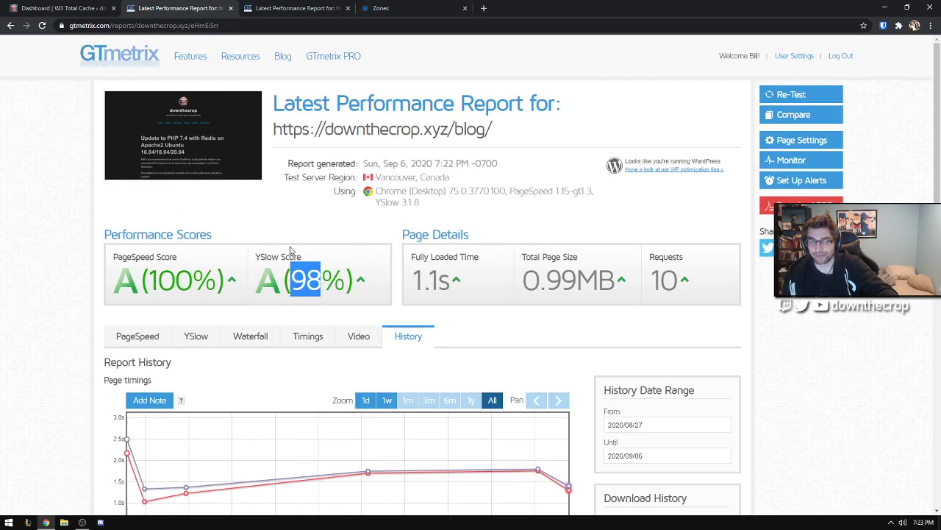
scroll(302, 265, "down", 2)
scroll(314, 278, "down", 1)
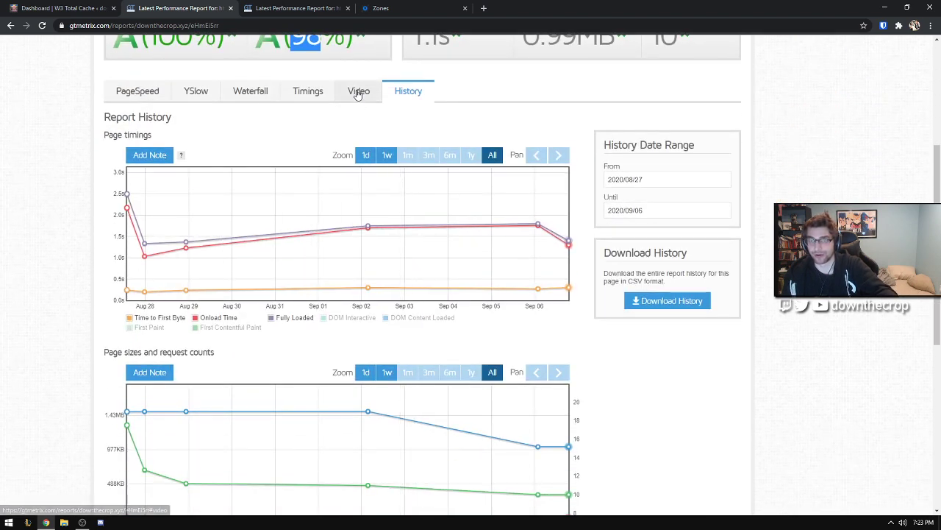
left_click(257, 94)
mouse_move(465, 261)
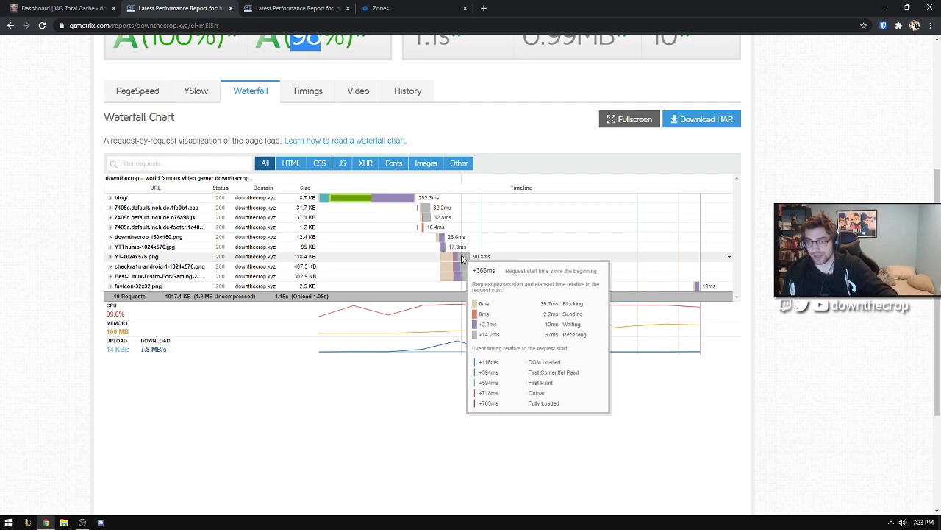
scroll(340, 244, "up", 3)
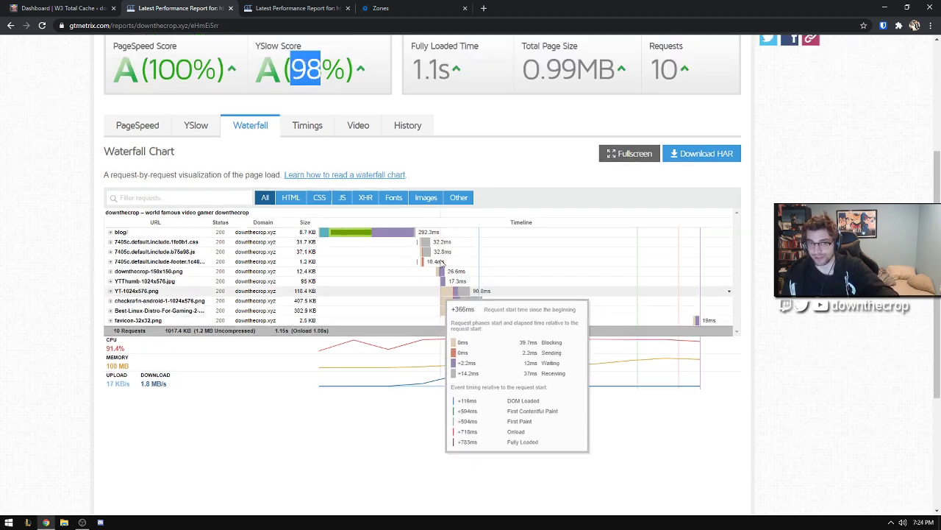
left_click(335, 234)
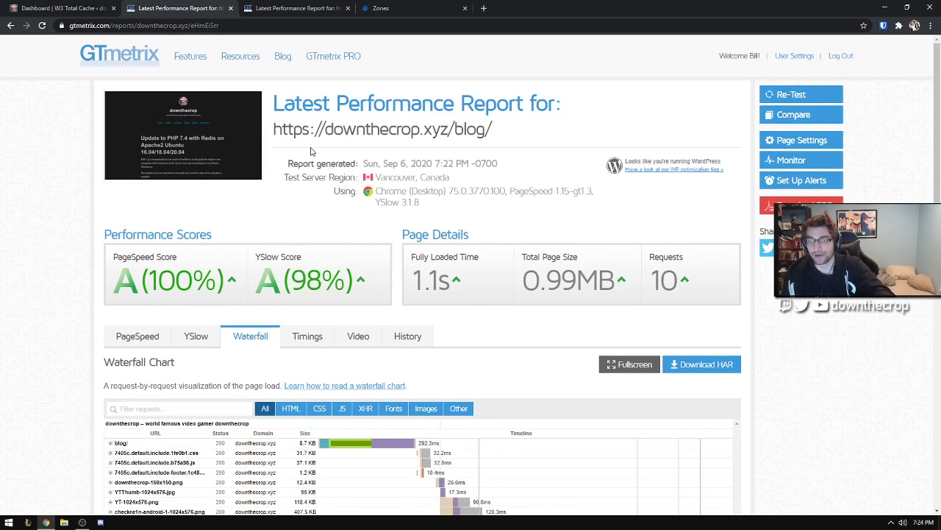
Step: Re-test /blog/ for a 1.0s load with PageSpeed A (100) and YSlow 98, then view the Dashboard
left_click(769, 98)
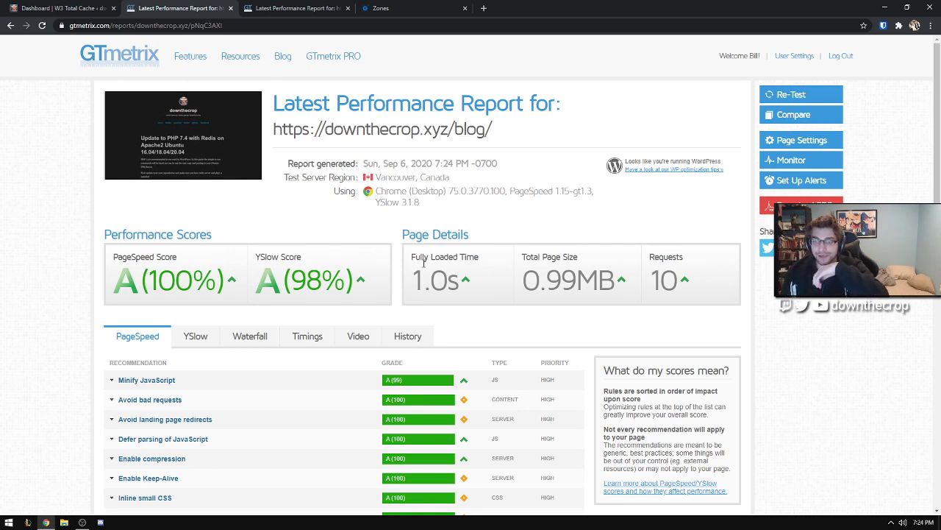
scroll(421, 280, "down", 1)
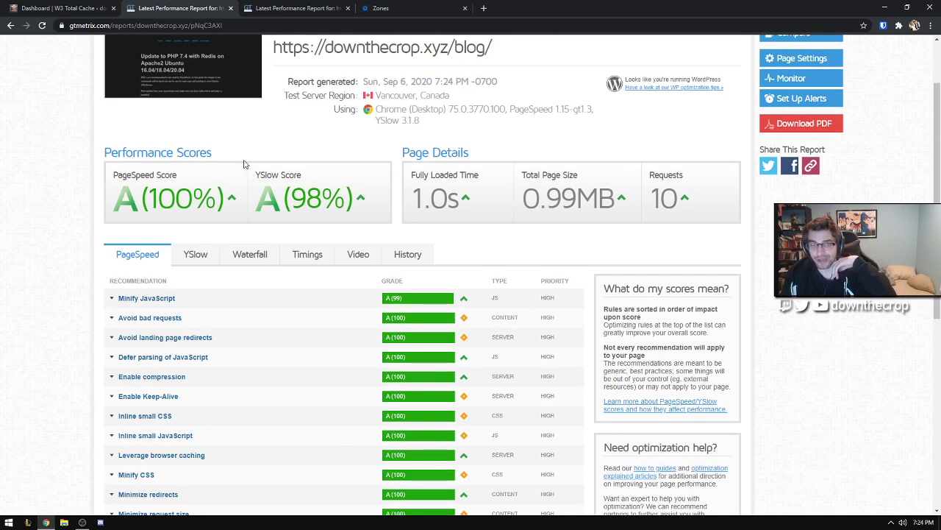
scroll(242, 164, "up", 1)
key("F5")
scroll(242, 324, "down", 1)
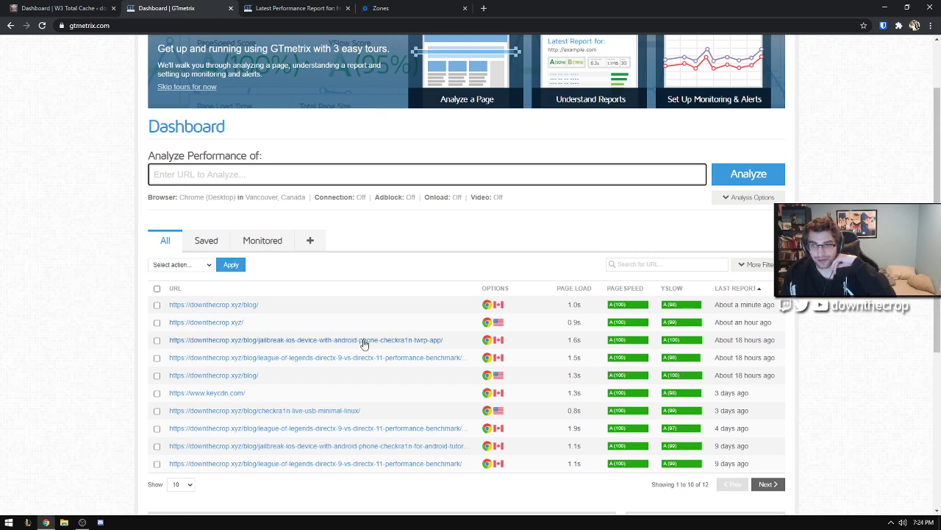
Step: Open the older Dallas CDN blog report (1.3s) and read its request waterfall timings
left_click(243, 376)
scroll(316, 280, "down", 1)
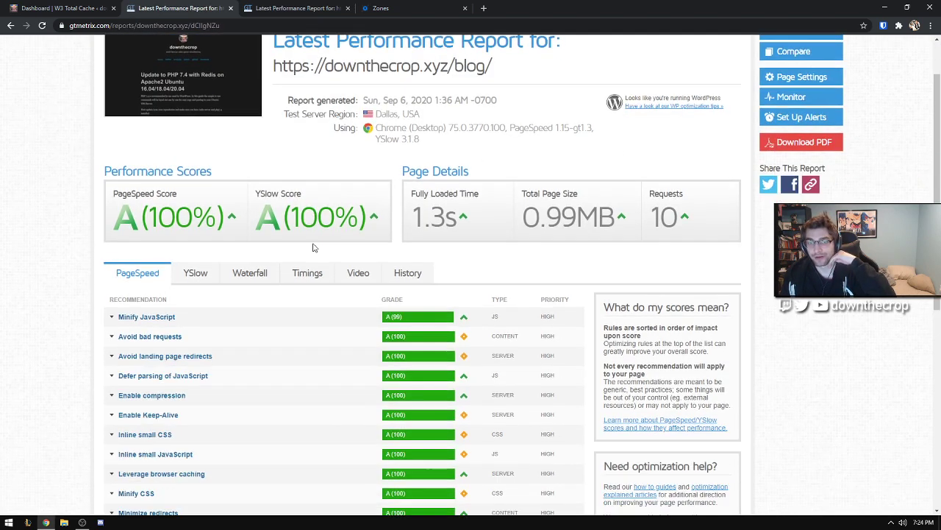
left_click(307, 254)
left_click(262, 254)
scroll(265, 254, "down", 1)
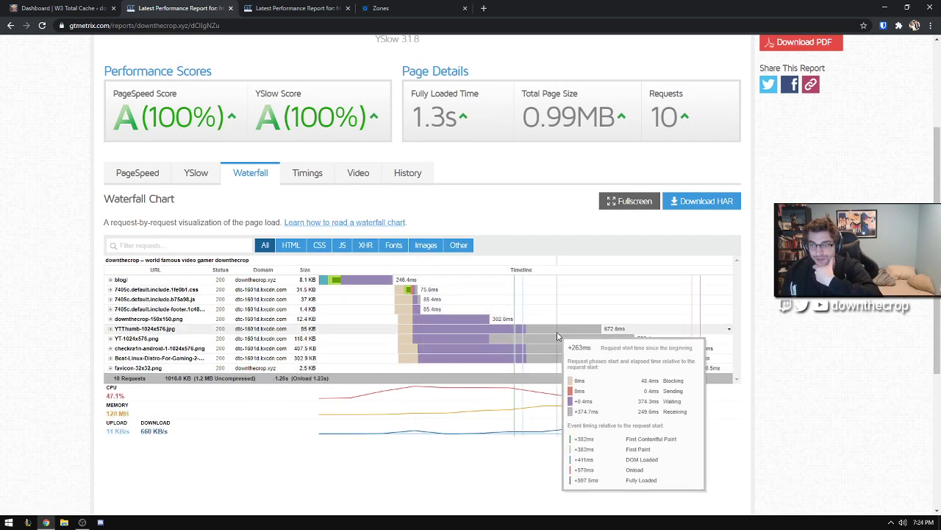
mouse_move(574, 366)
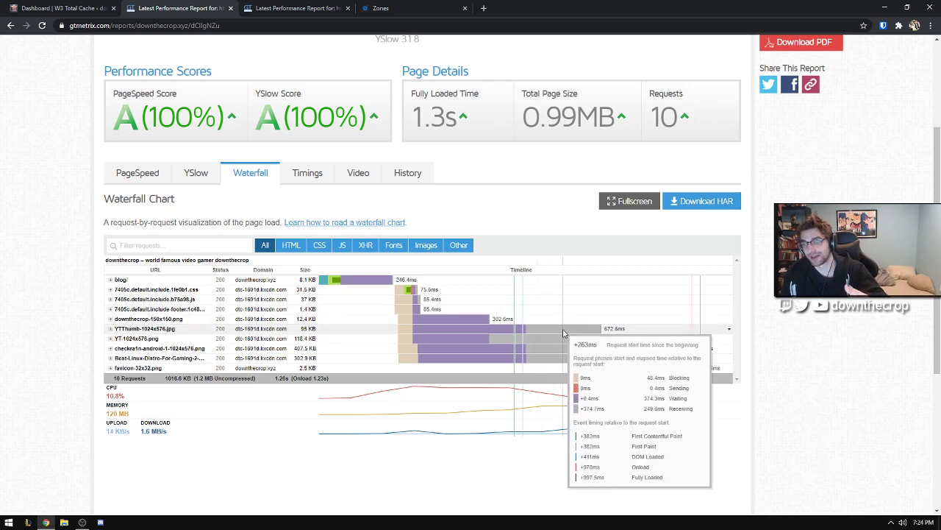
mouse_move(564, 338)
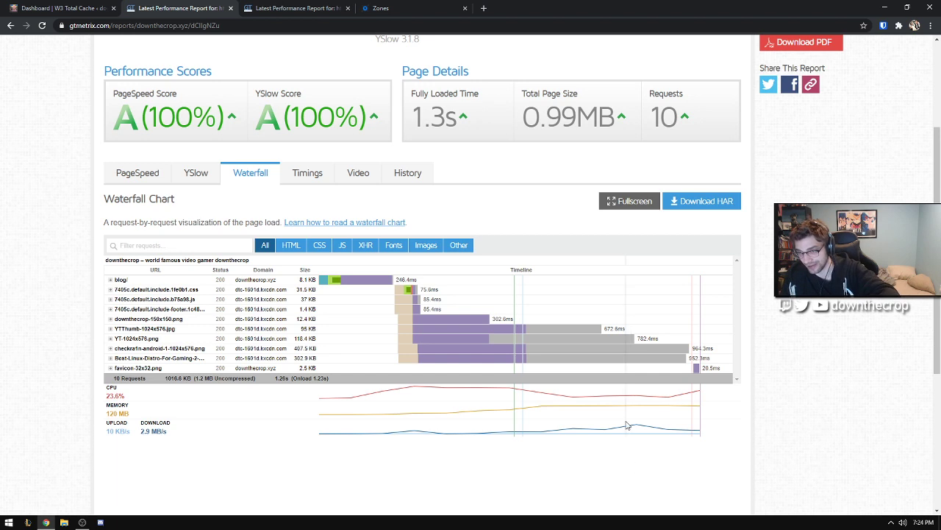
mouse_move(635, 358)
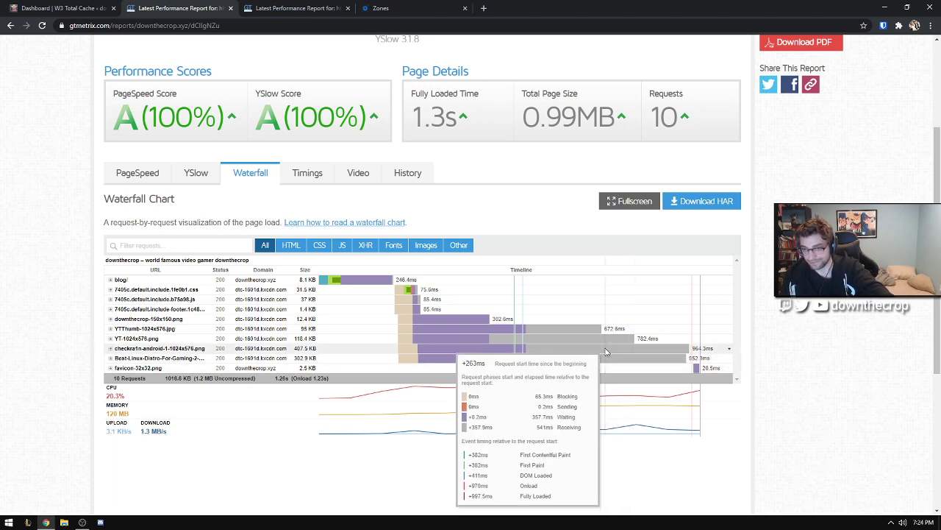
Step: In the other tab, open the newest Vancouver blog report (1.0s) and show its waterfall
left_click(301, 8)
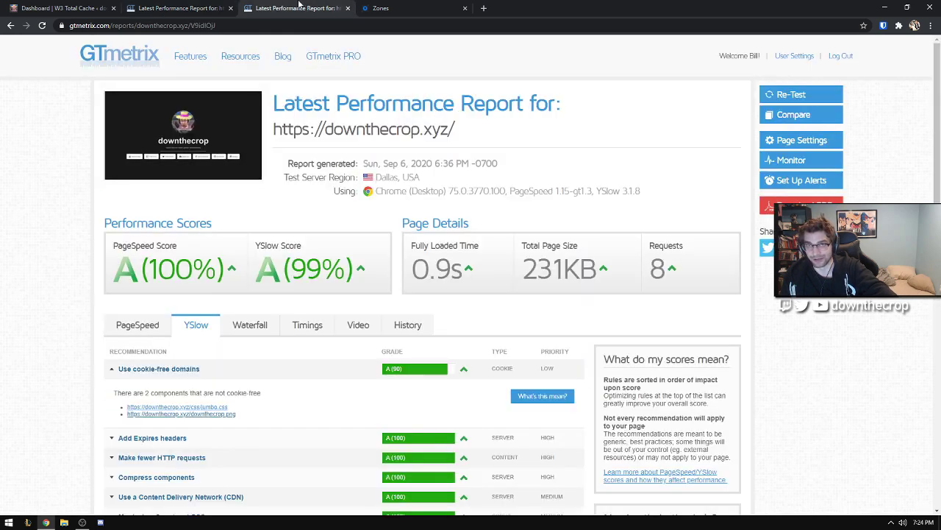
left_click(98, 66)
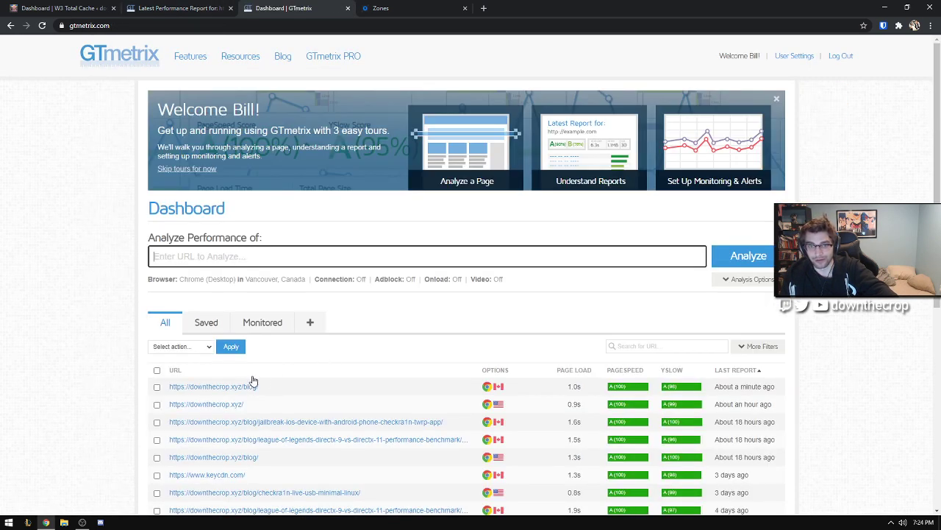
left_click(243, 387)
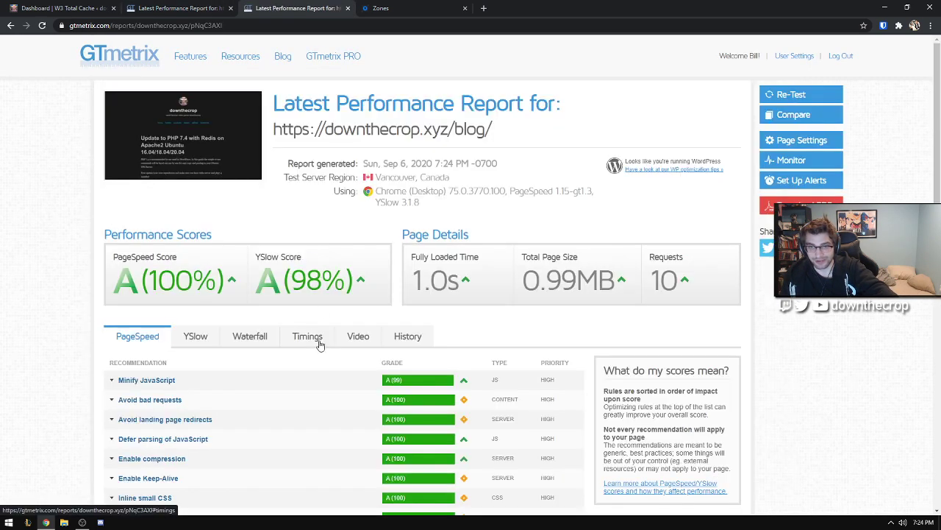
left_click(278, 346)
scroll(278, 346, "down", 3)
mouse_move(448, 275)
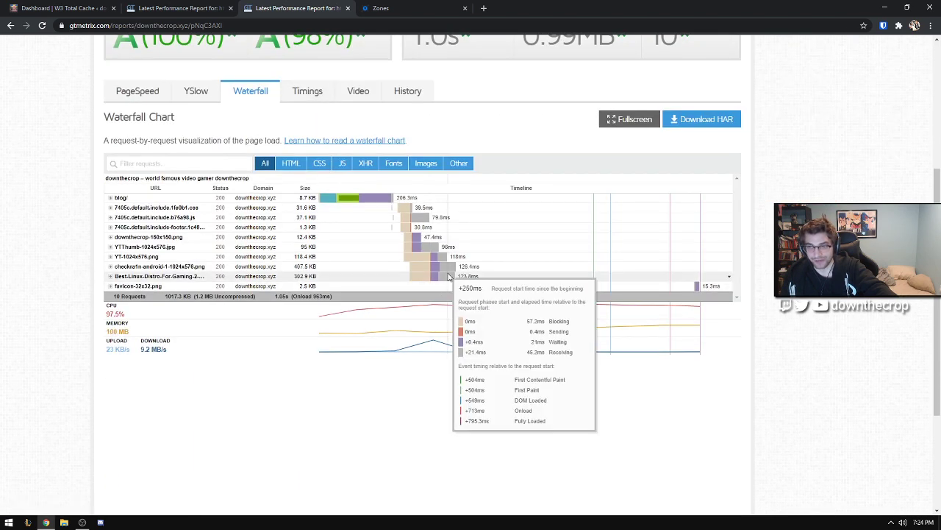
Step: Switch between the Dallas and Vancouver reports to compare their waterfalls
key("ctrl+shift+Tab")
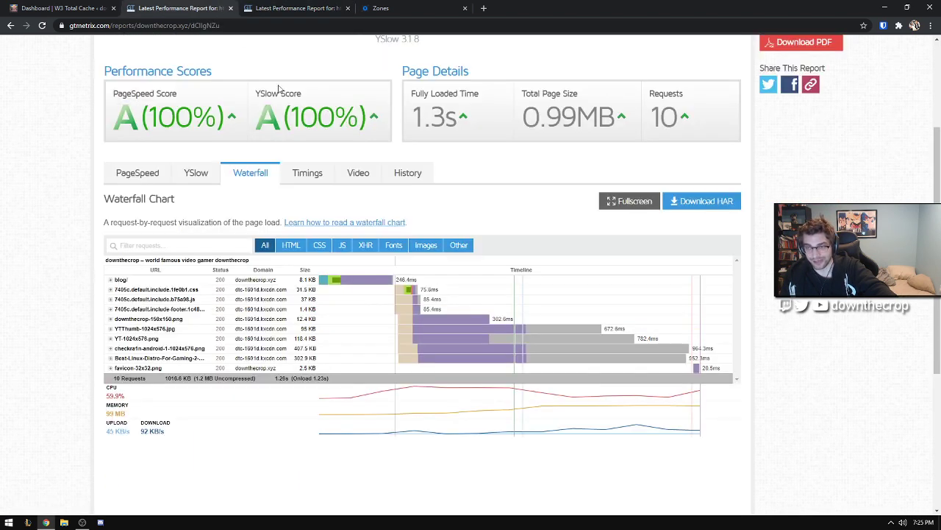
mouse_move(591, 358)
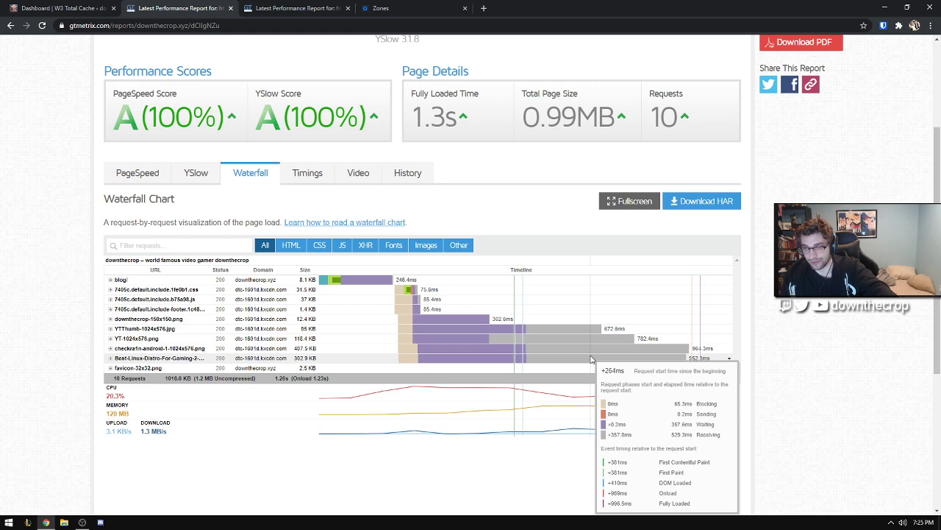
scroll(578, 275, "up", 3)
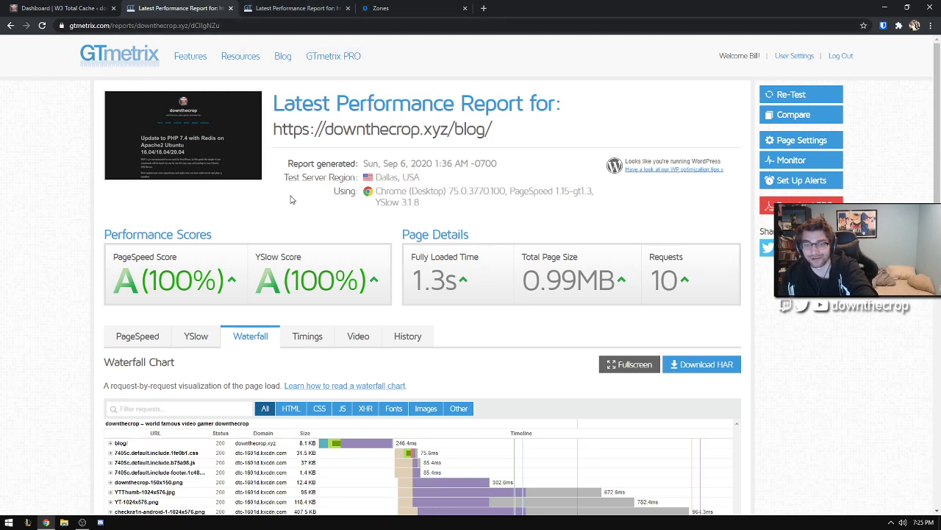
left_click(313, 6)
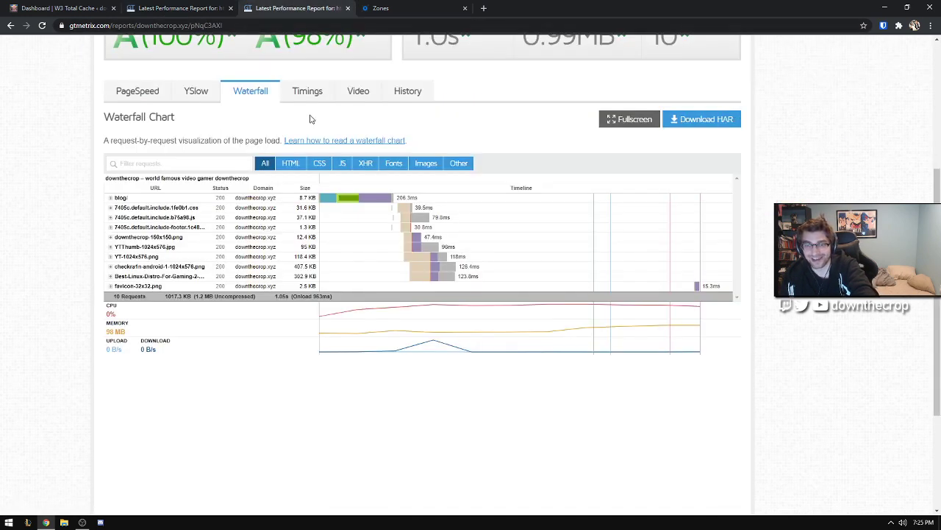
scroll(310, 120, "up", 4)
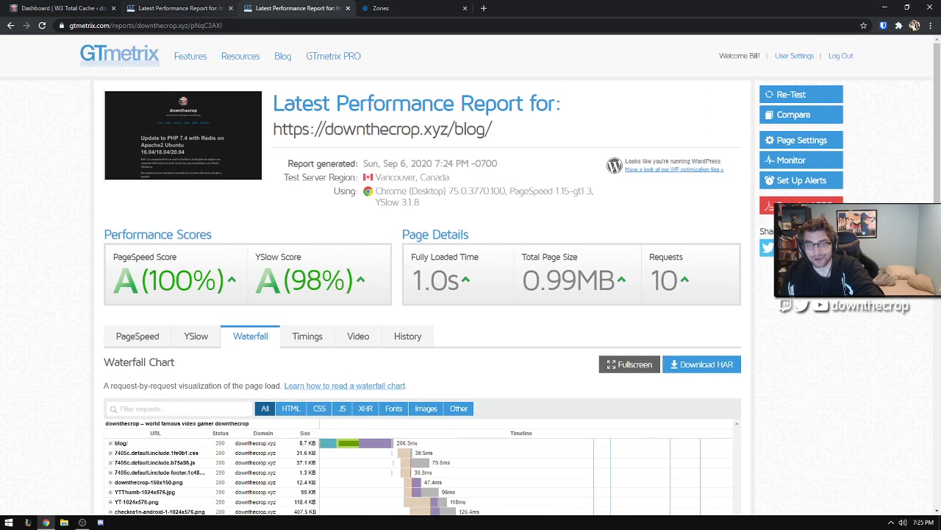
left_click(145, 5)
Step: Re-run the blog test from Dallas, highlighting the new 0.8s load time and YSlow score
left_click(786, 95)
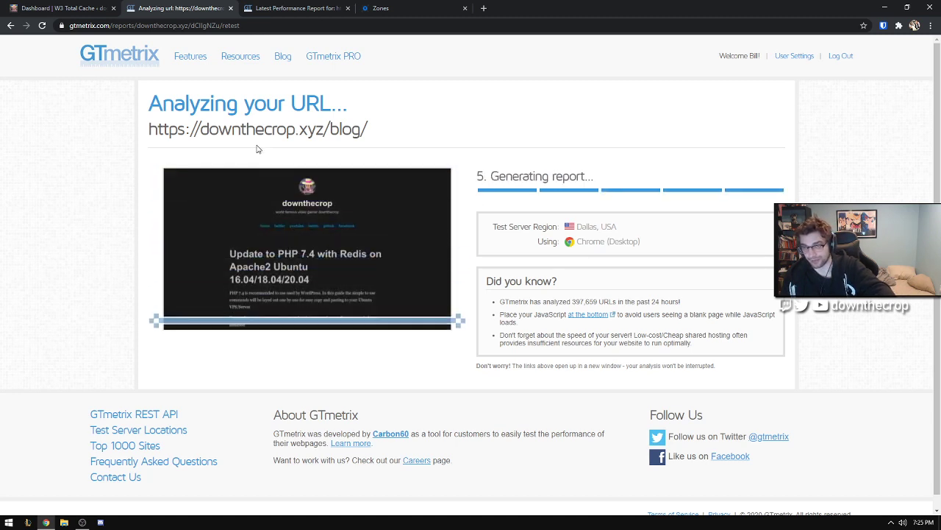
left_click_drag(412, 281, 465, 286)
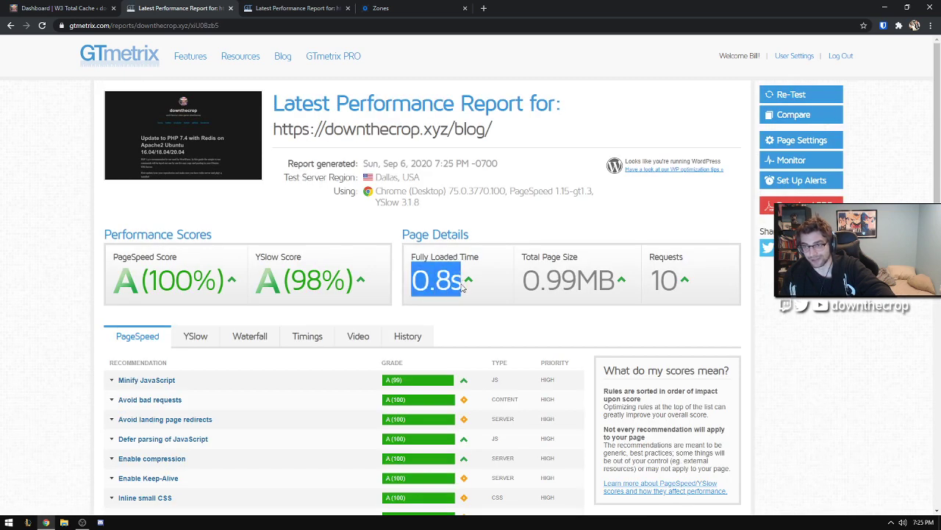
left_click(462, 313)
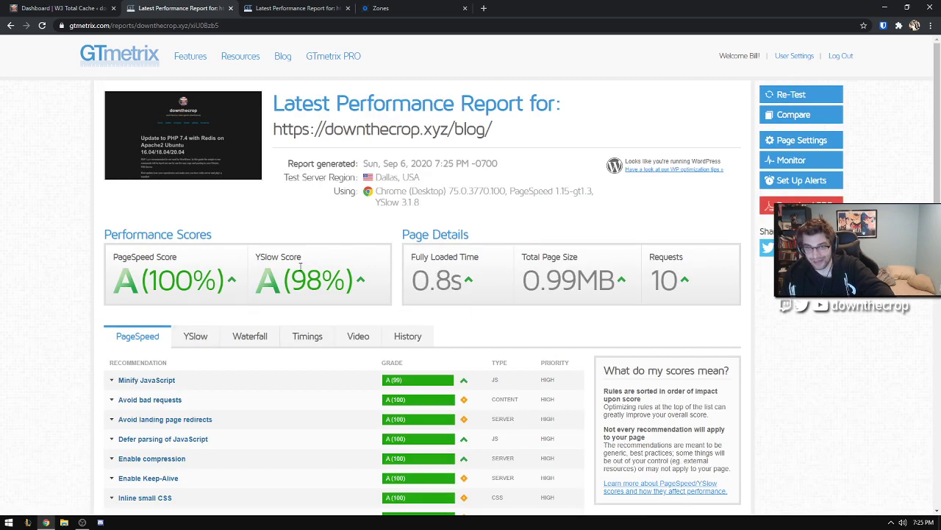
left_click_drag(300, 267, 316, 278)
left_click(316, 278)
Step: Browse the Dallas report's YSlow, PageSpeed and Waterfall results
left_click(195, 335)
scroll(221, 318, "down", 2)
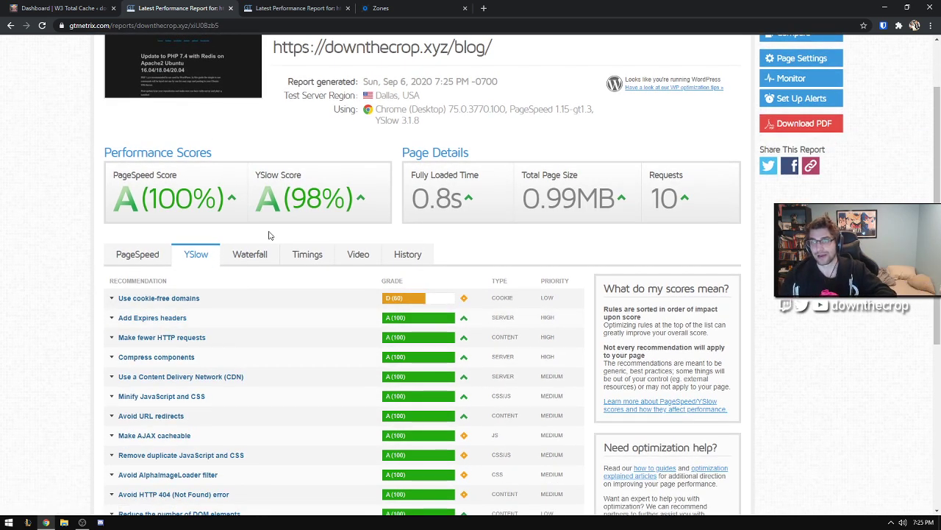
scroll(269, 235, "up", 2)
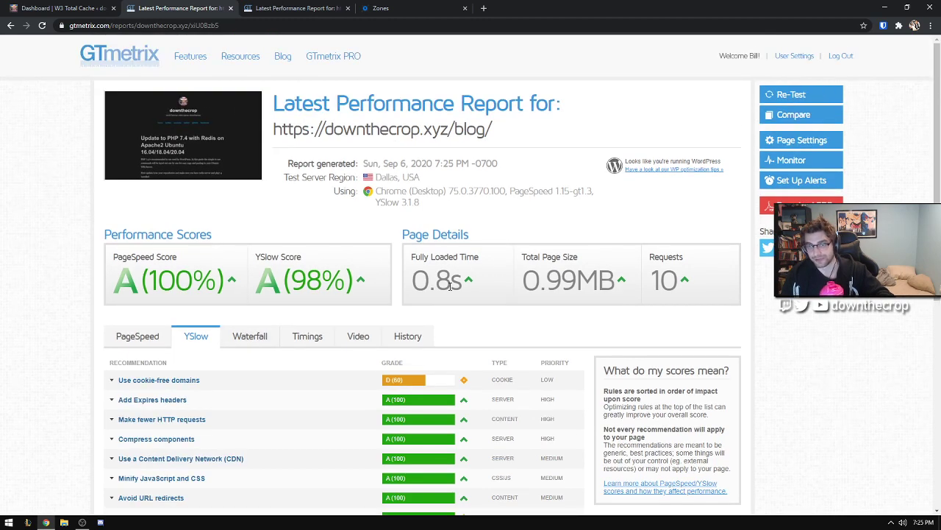
left_click(147, 335)
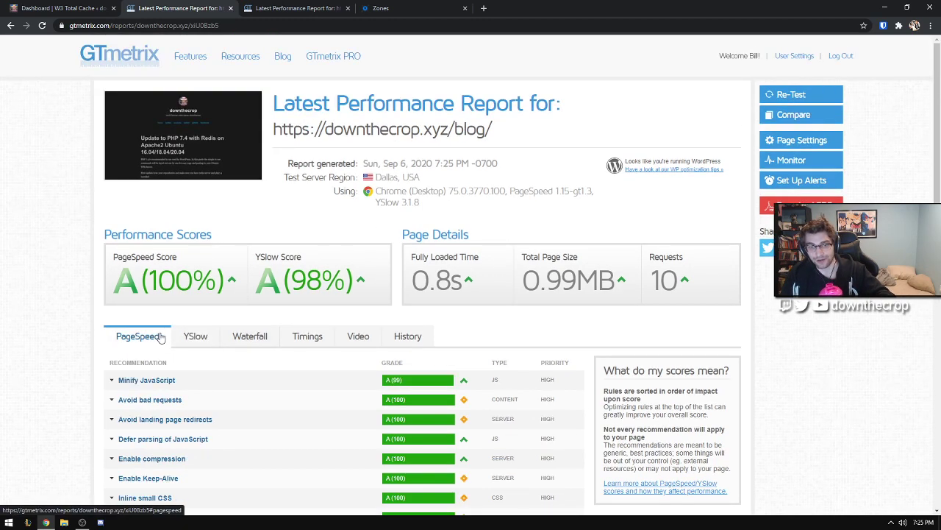
scroll(150, 335, "down", 4)
scroll(248, 294, "up", 4)
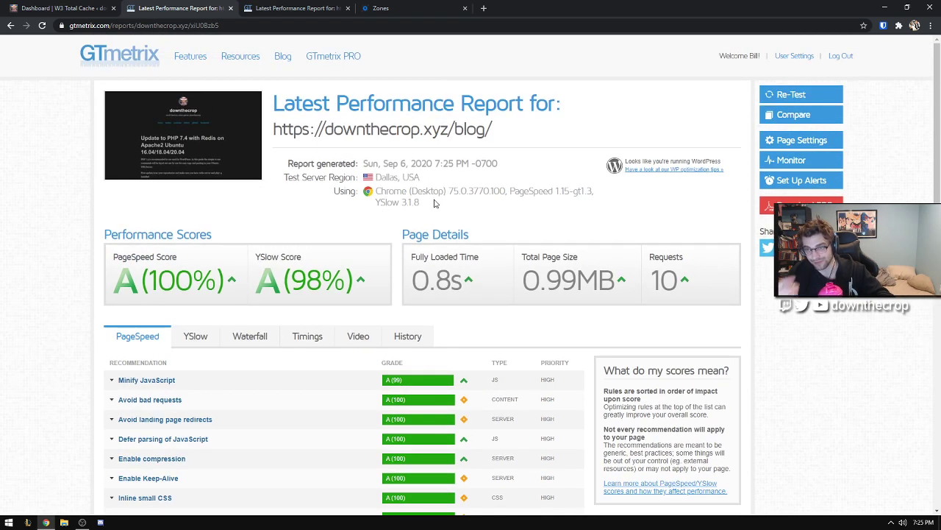
left_click(250, 336)
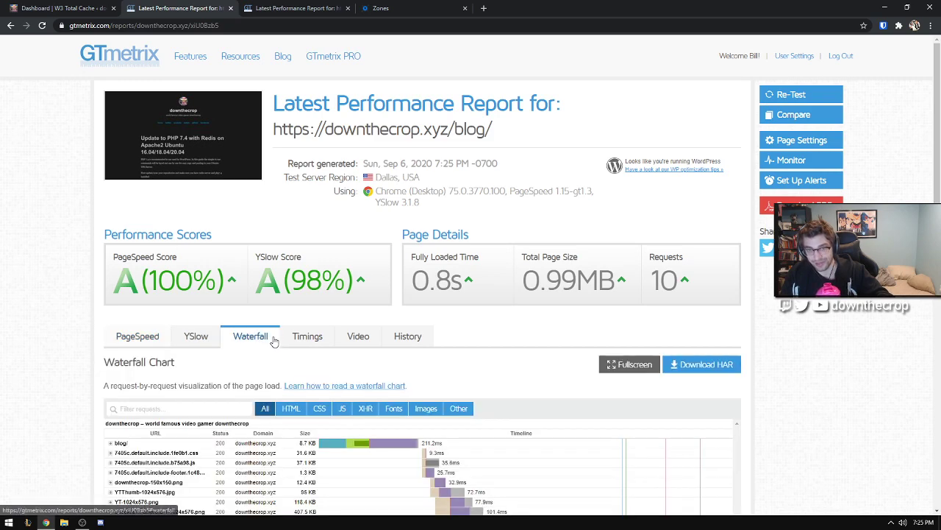
scroll(367, 382, "down", 2)
scroll(493, 428, "up", 1)
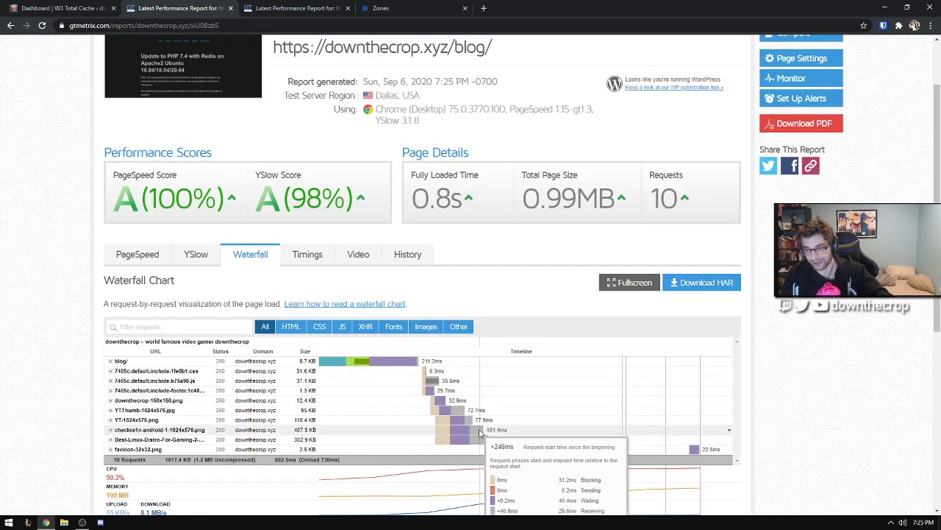
Step: Check the YSlow cookie-free domains rule and highlight the 98% score and 0.8s load time
left_click(188, 254)
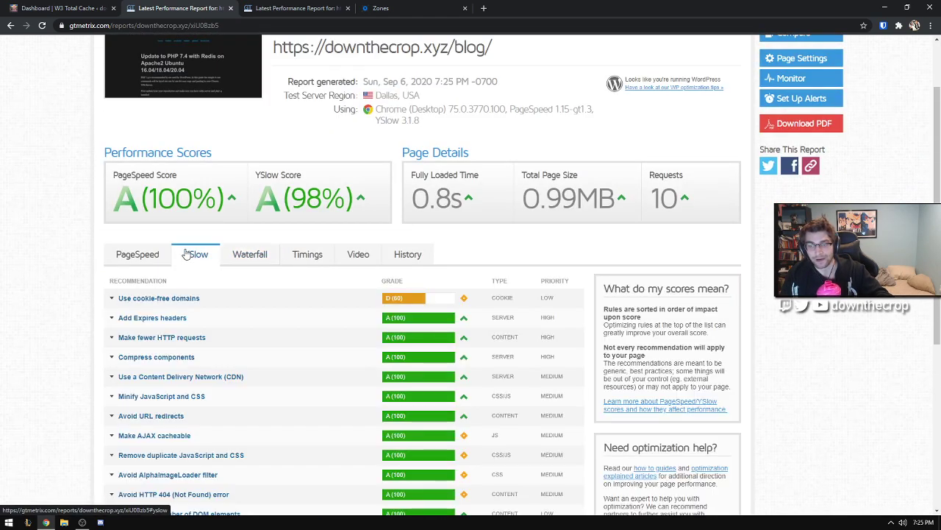
left_click(160, 299)
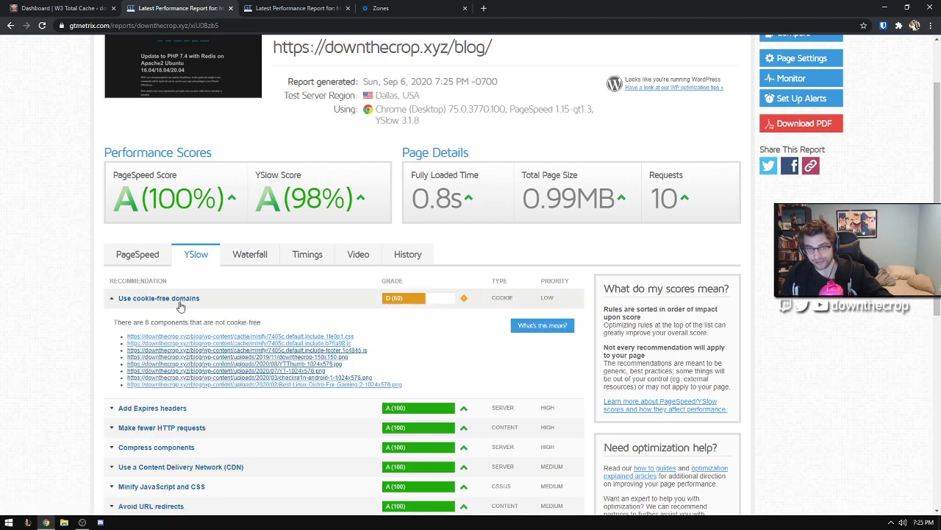
left_click(180, 306)
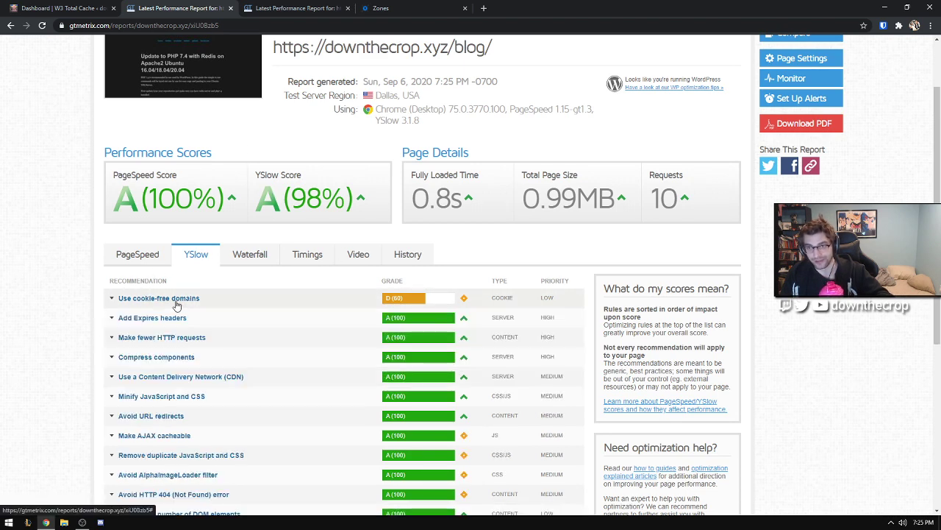
double_click(342, 203)
double_click(444, 201)
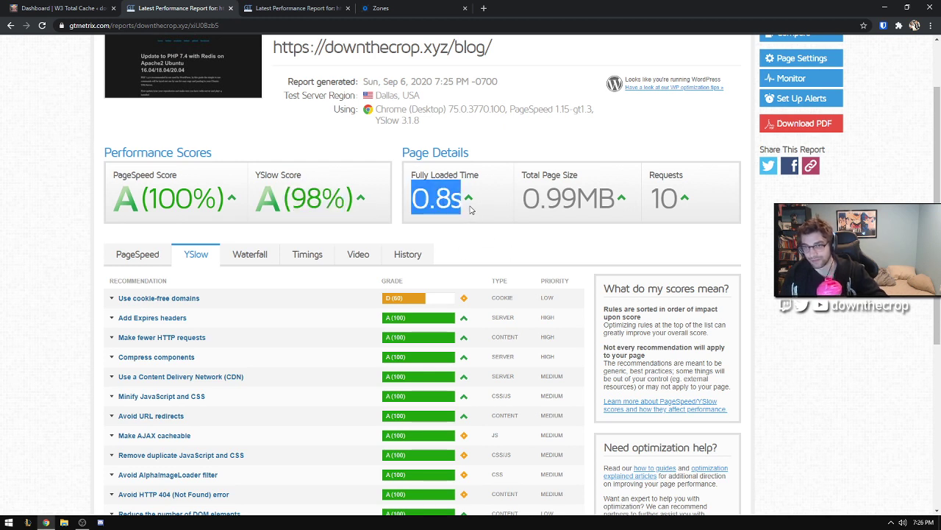
left_click(471, 210)
left_click_drag(443, 197, 452, 199)
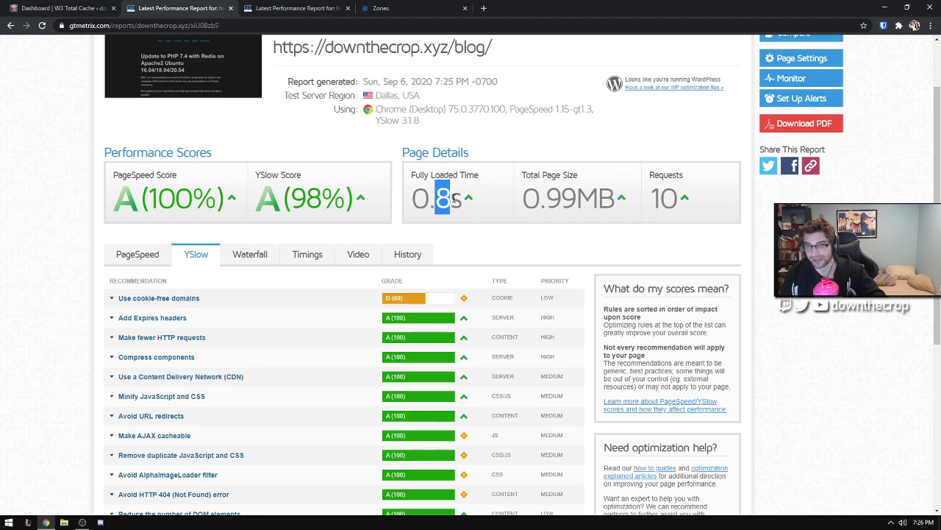
left_click(460, 200)
Step: Reload the W3 Total Cache dashboard in WordPress
scroll(436, 241, "up", 3)
left_click(112, 6)
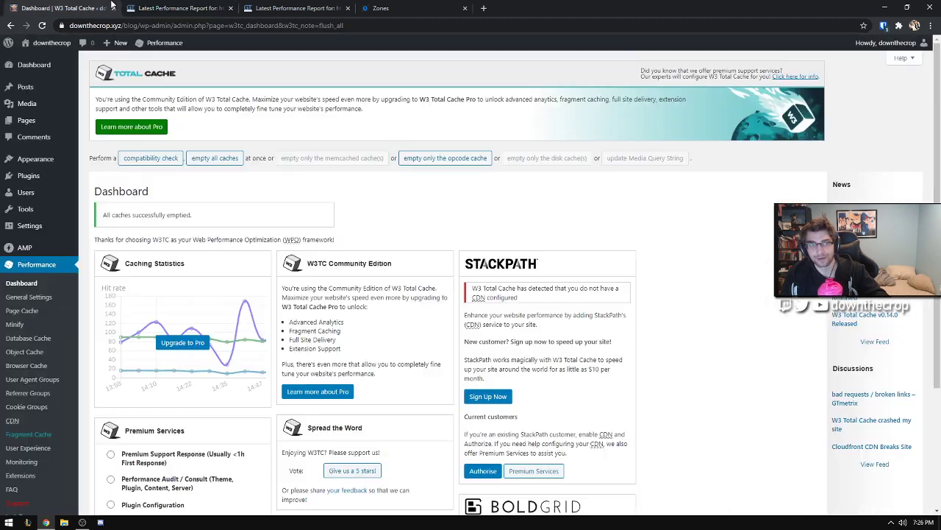
left_click(22, 284)
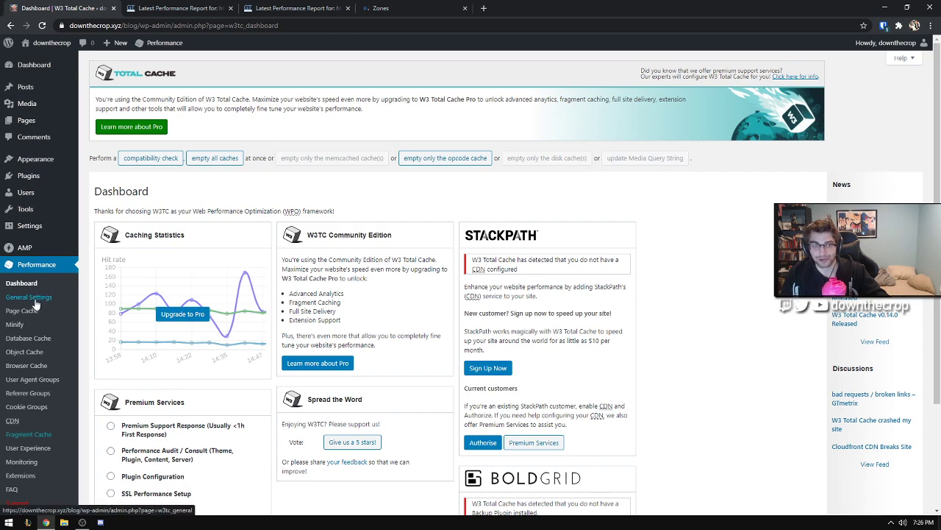
Step: Review W3 Total Cache General Settings, with Page Cache and Minify enabled using Redis
left_click(35, 303)
scroll(85, 291, "down", 4)
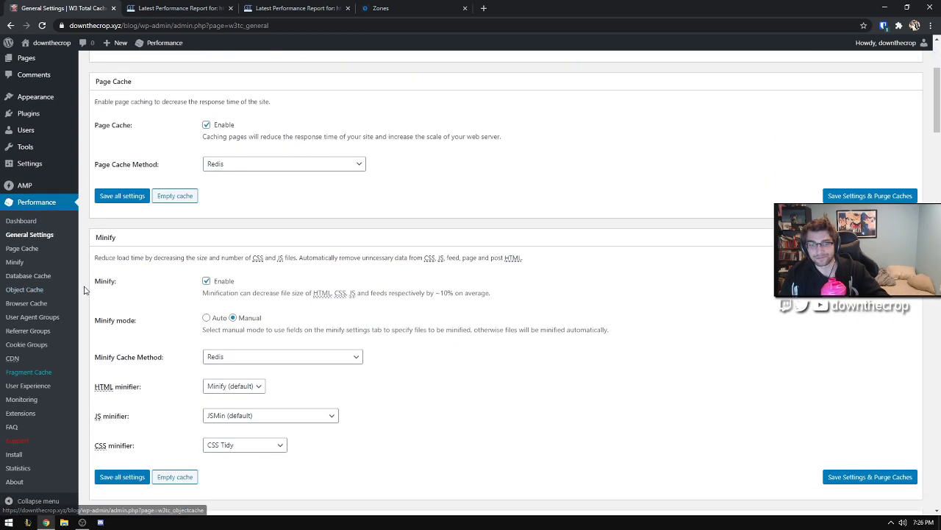
scroll(149, 303, "down", 9)
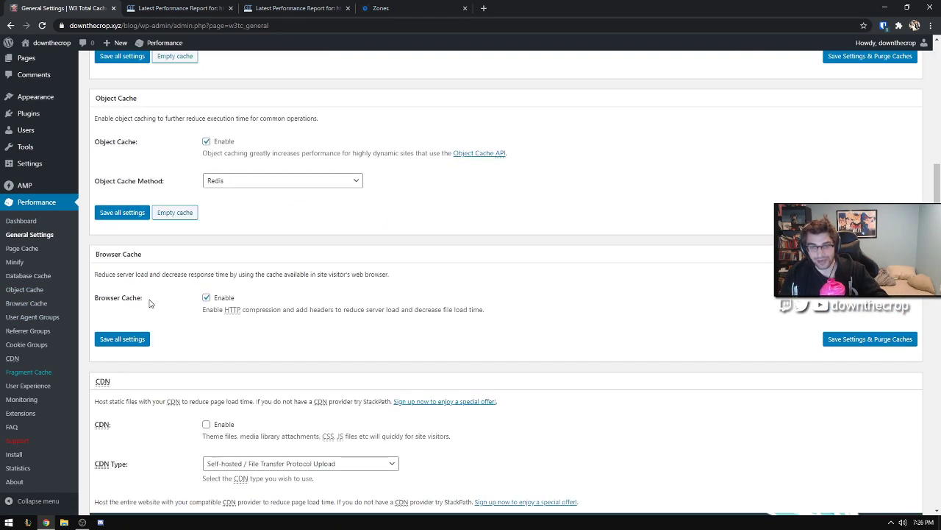
scroll(168, 335, "down", 1)
scroll(165, 335, "up", 14)
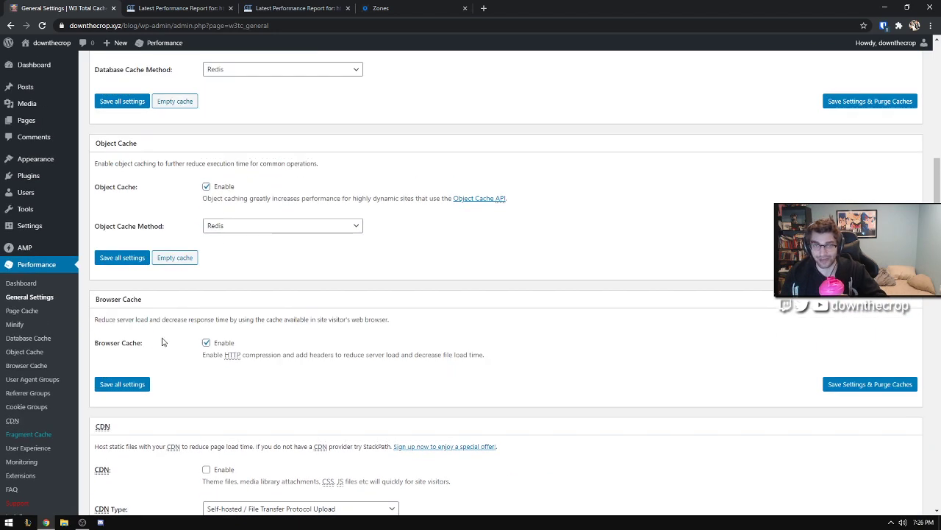
scroll(376, 271, "down", 2)
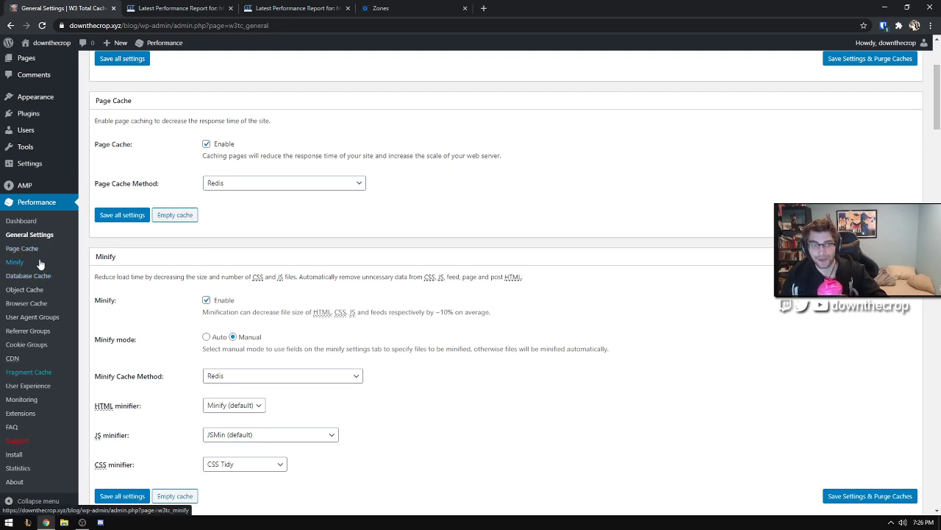
Step: Look through the Vancouver GTmetrix report's PageSpeed recommendations
left_click(295, 8)
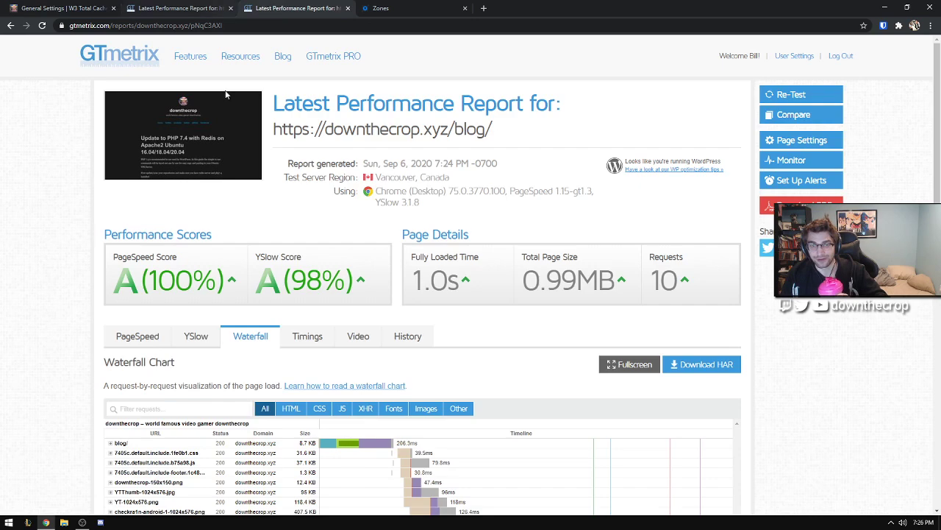
left_click(137, 335)
scroll(222, 236, "down", 3)
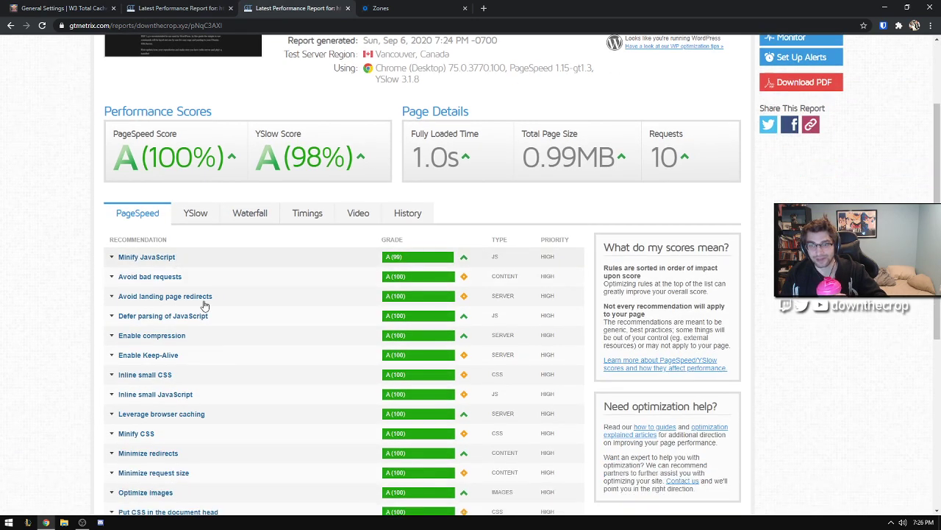
scroll(221, 237, "up", 1)
scroll(178, 301, "down", 5)
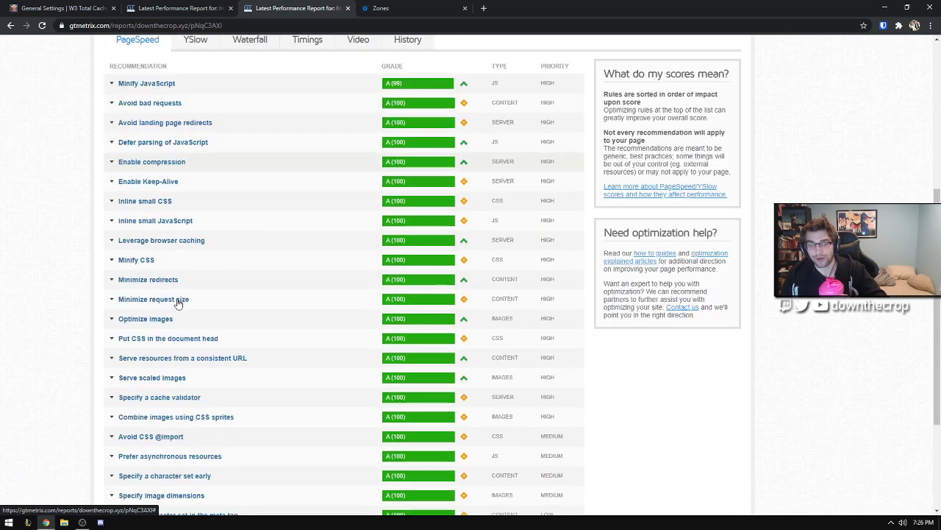
scroll(179, 301, "up", 6)
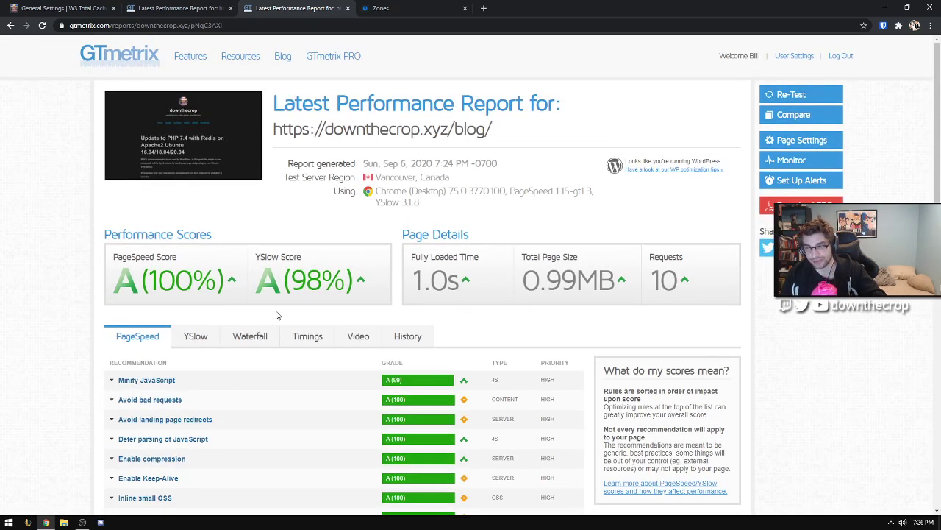
Step: Expand the YSlow 'Use cookie-free domains' item (D, 60) and inspect its 8 listed URLs
left_click(214, 336)
scroll(214, 324, "down", 1)
left_click(151, 298)
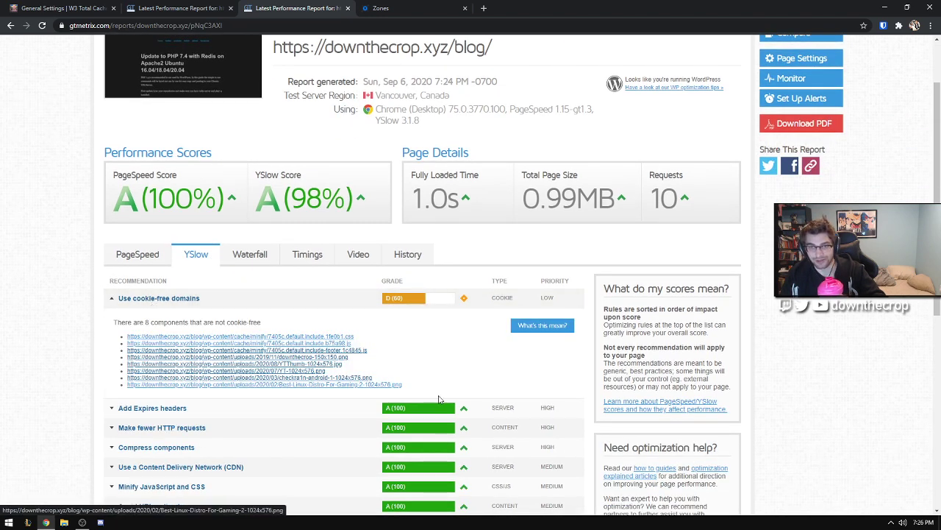
left_click_drag(439, 398, 104, 336)
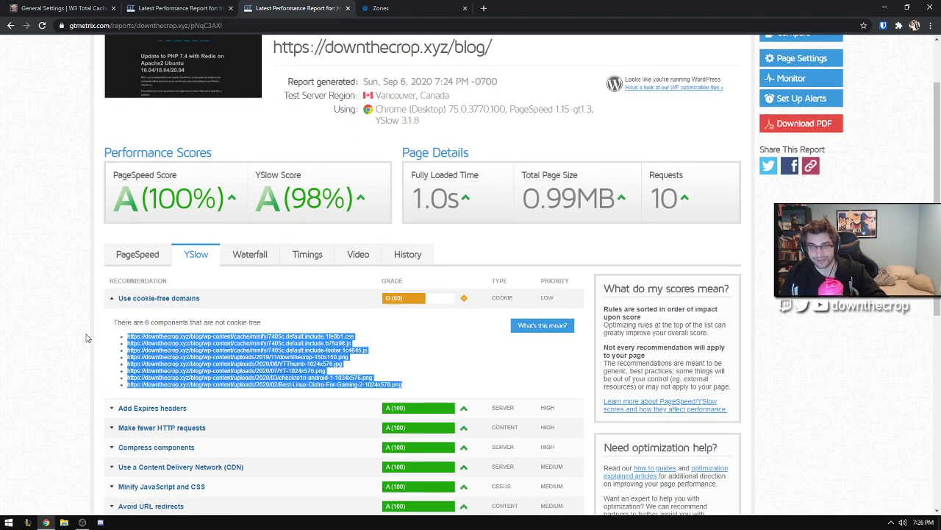
left_click(86, 338)
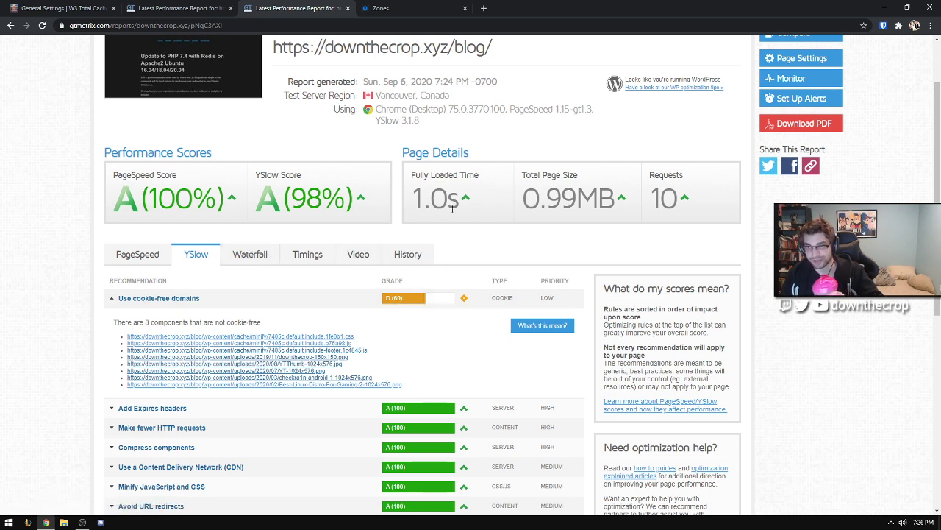
scroll(409, 353, "up", 2)
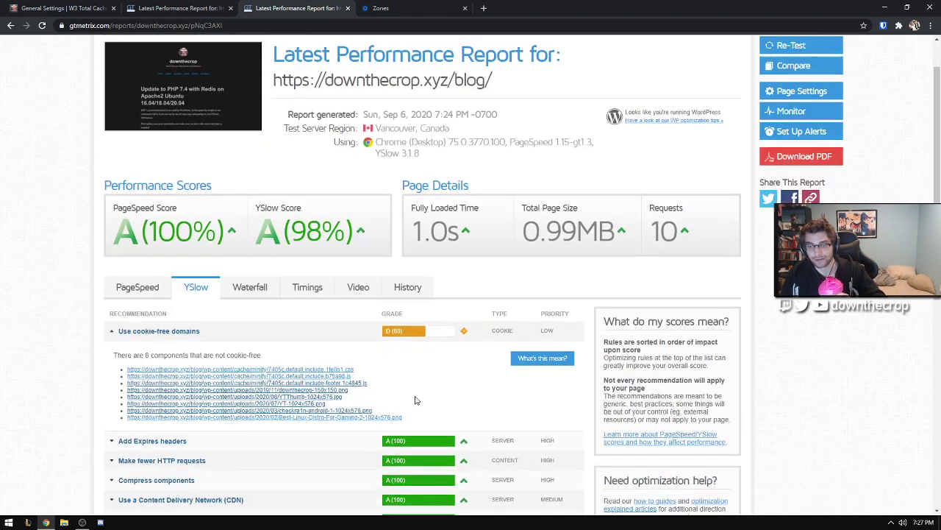
scroll(419, 392, "down", 3)
triple_click(462, 303)
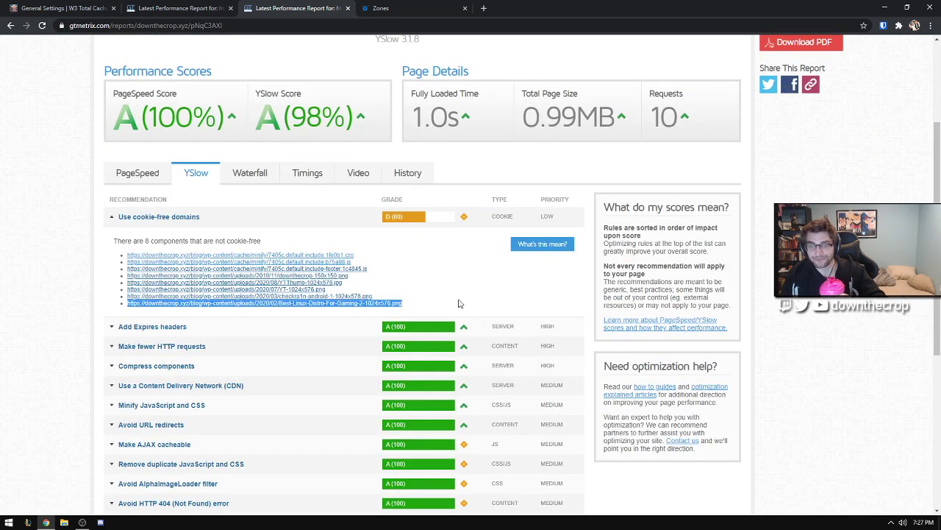
left_click(461, 303)
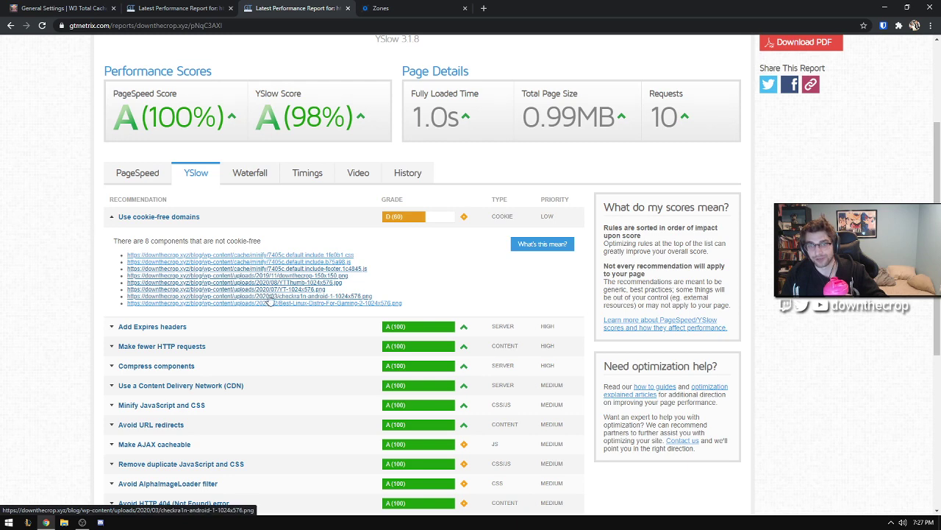
Step: Compare the open tabs, highlighting the Dallas report's 98% YSlow score
left_click(362, 9)
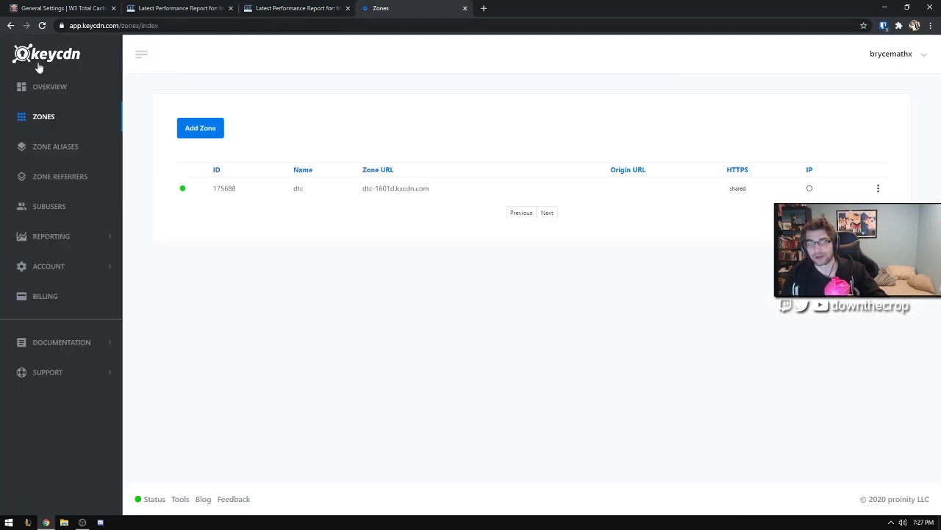
left_click(326, 9)
left_click(379, 7)
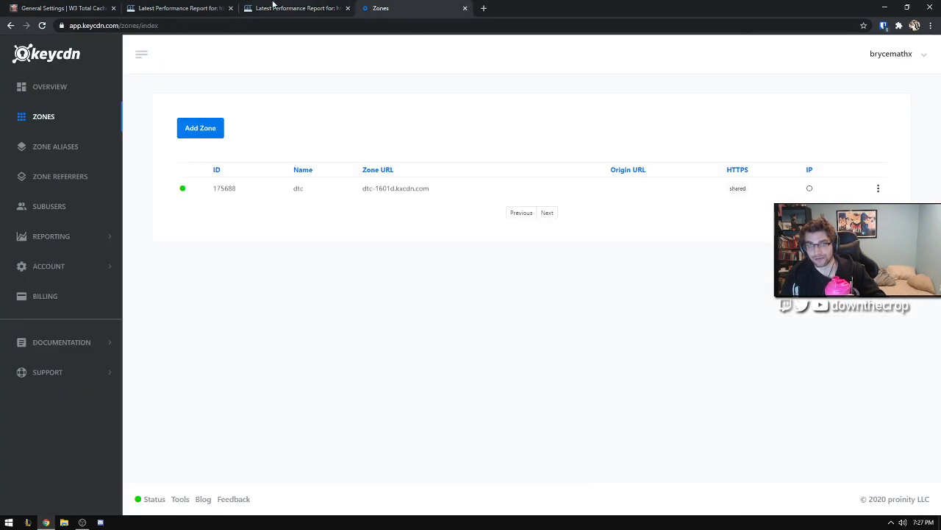
left_click(305, 8)
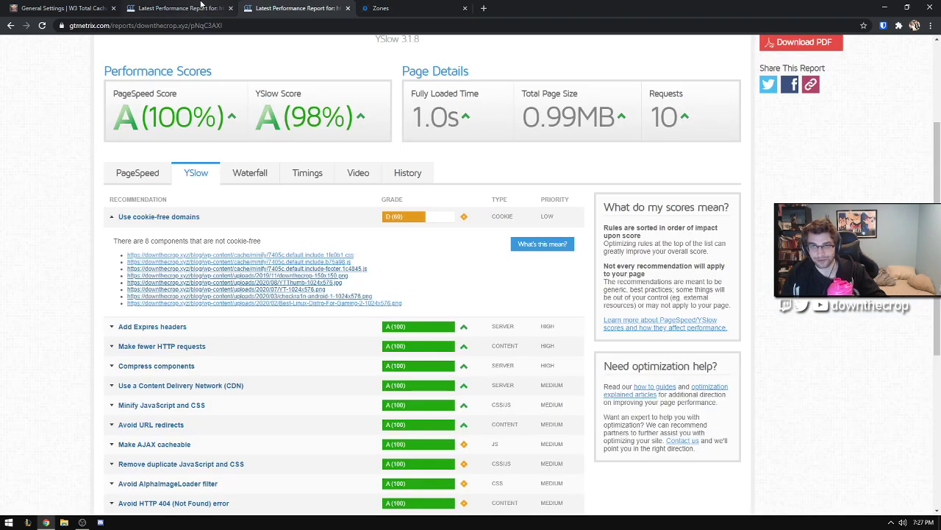
left_click(201, 7)
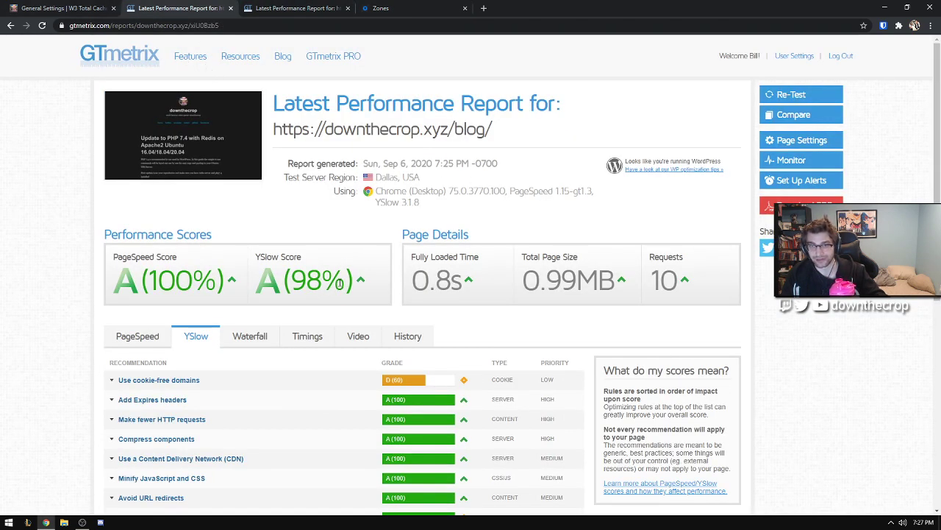
left_click_drag(342, 283, 294, 273)
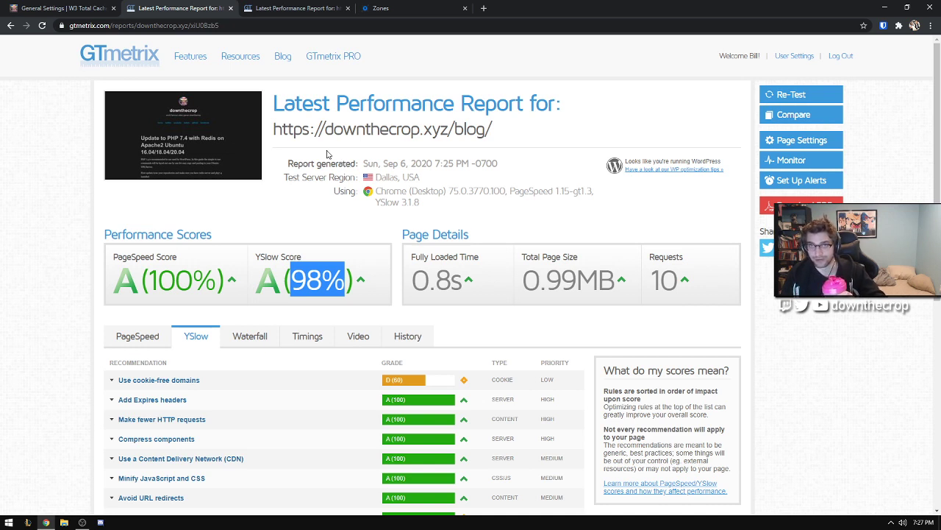
Step: Move the KeyCDN Zones tab between the two GTmetrix reports, ending on the Dallas report
left_click_drag(381, 8, 265, 9)
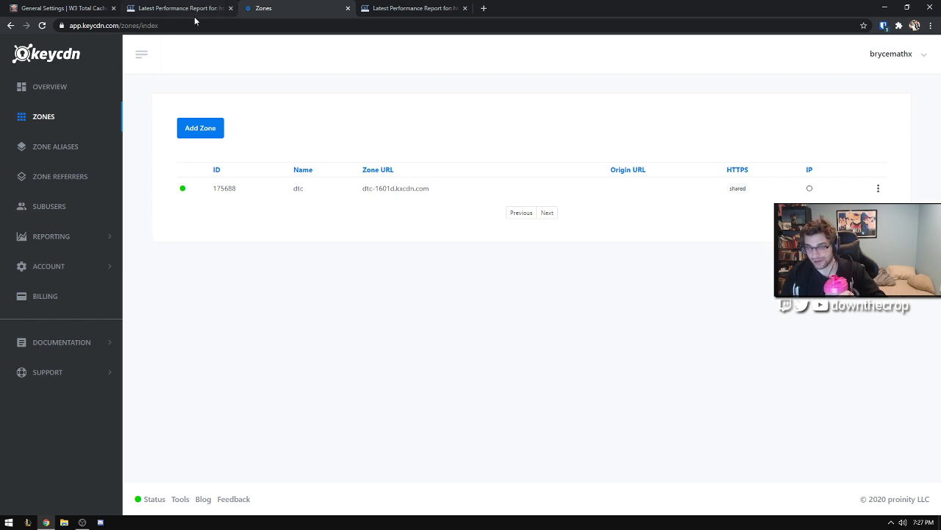
left_click(208, 7)
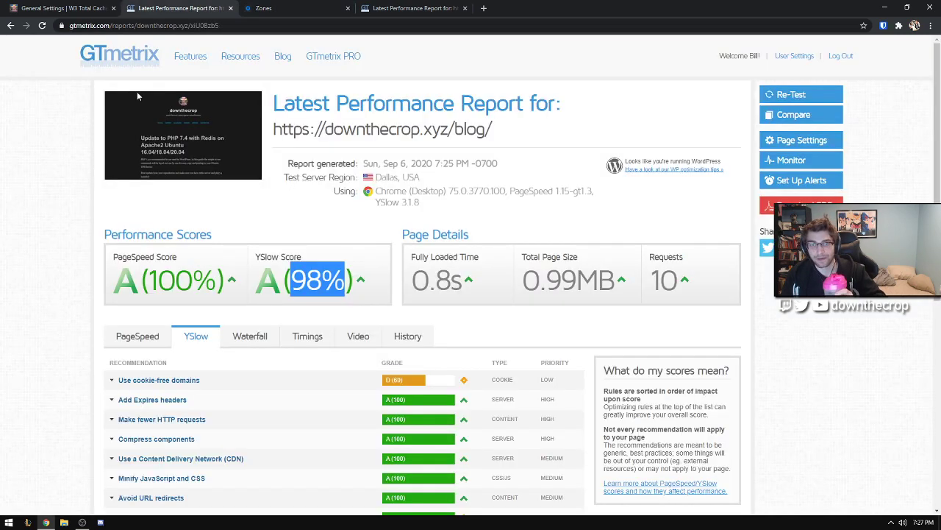
left_click(62, 8)
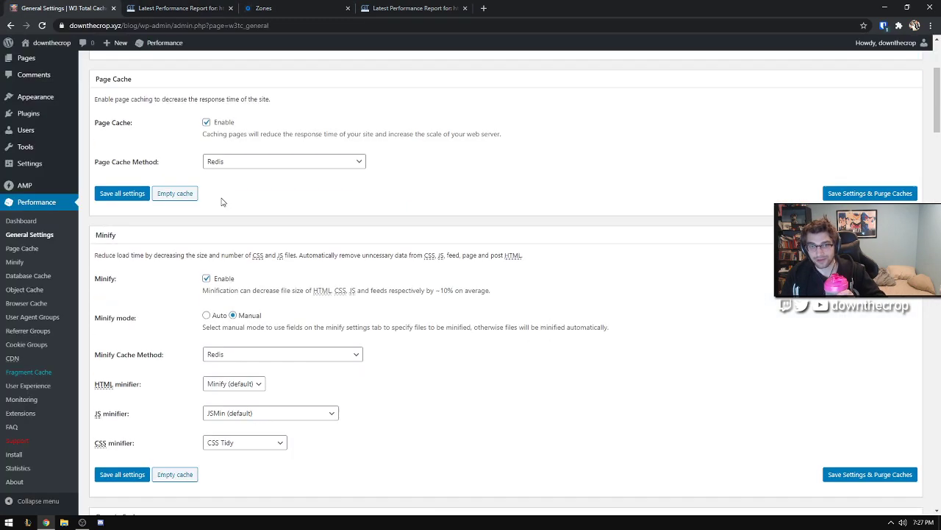
scroll(223, 201, "up", 3)
left_click(184, 8)
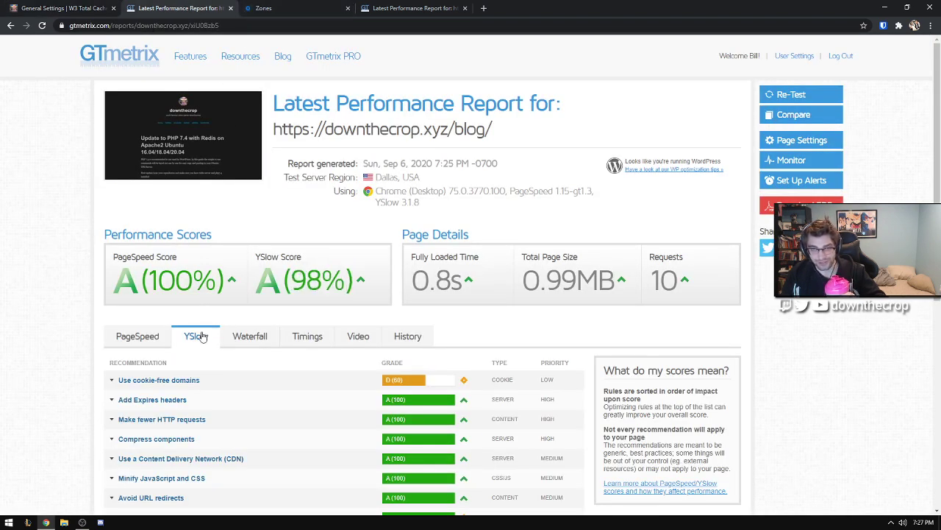
left_click(82, 522)
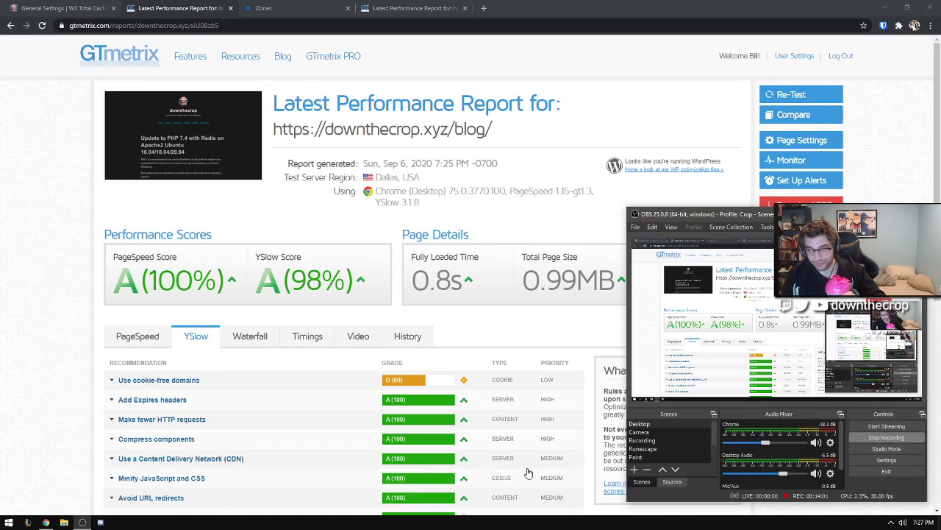